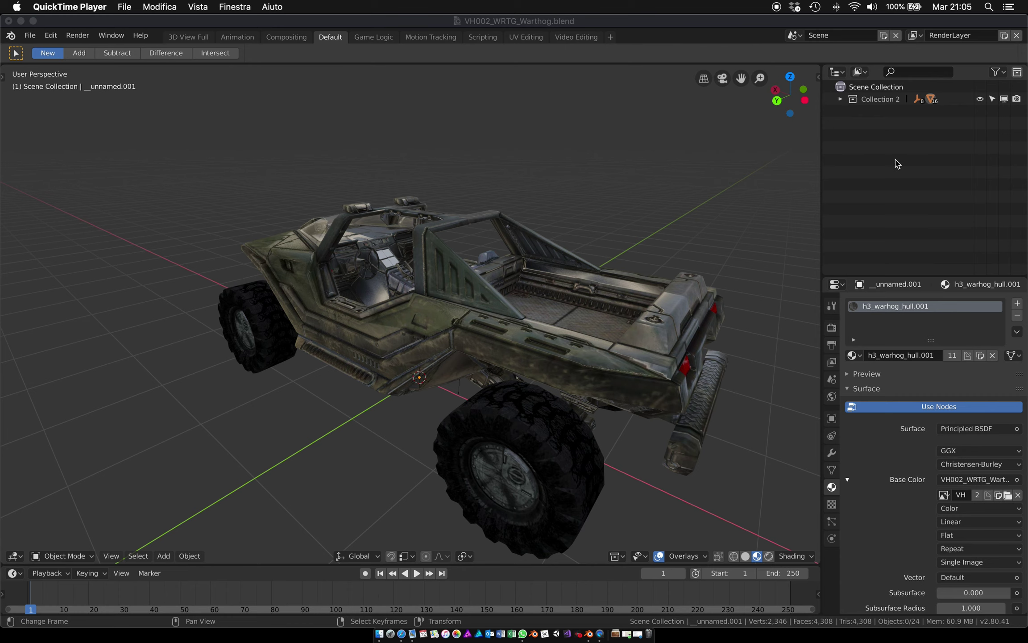
- Create a new empty collection in the Outliner and name it 'Collection Ossa'
{"action": "left_click", "coordinate": [882, 139]}
{"action": "right_click", "coordinate": [867, 134]}
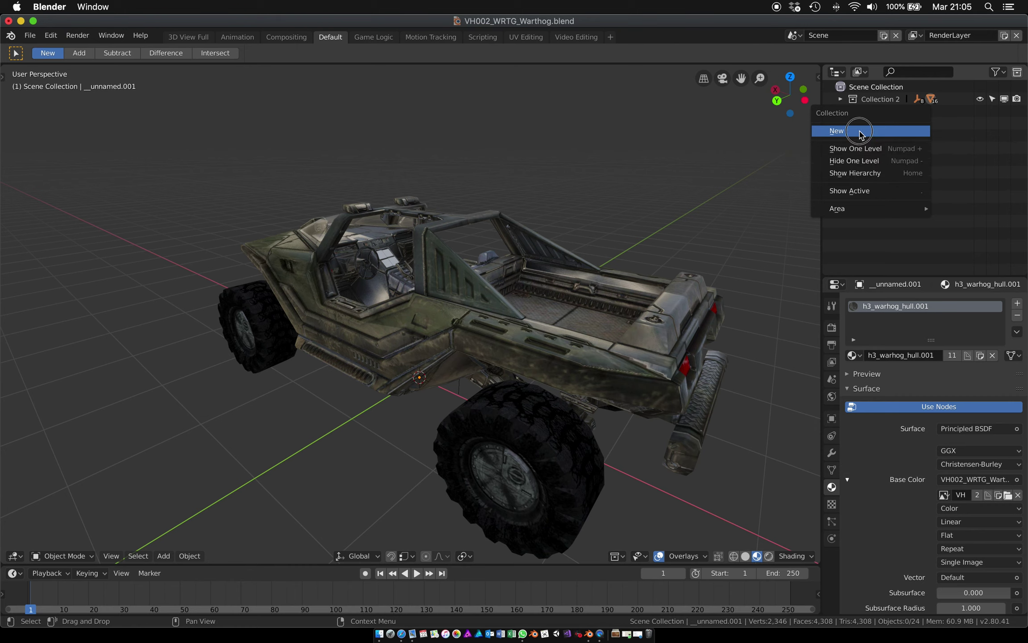
{"action": "left_click", "coordinate": [867, 132]}
{"action": "double_click", "coordinate": [871, 112]}
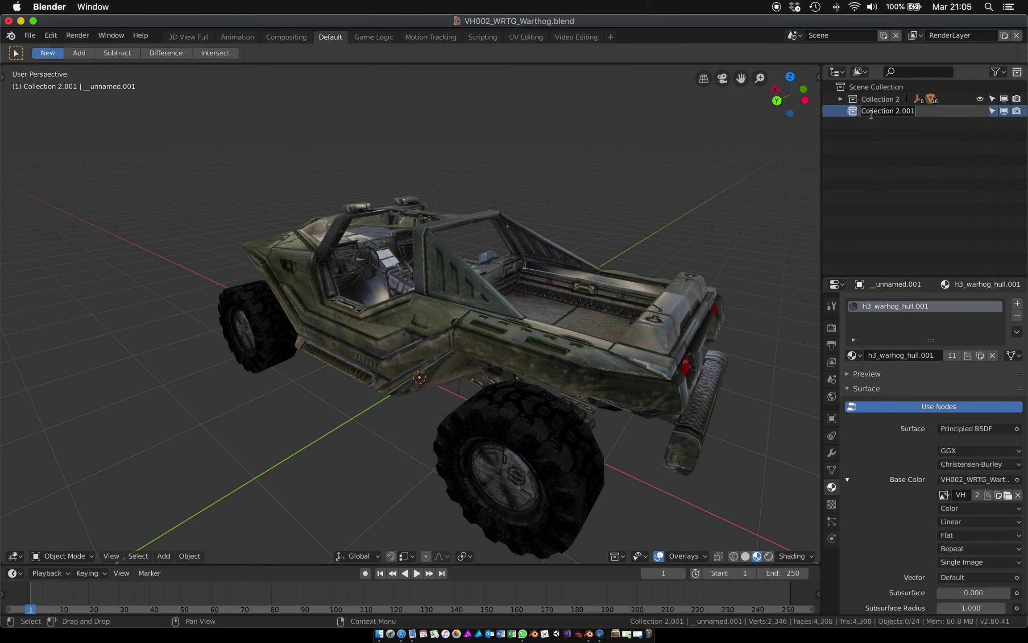
{"action": "type", "text": "Collection O"}
{"action": "type", "text": "ssa"}
{"action": "key", "text": "Return"}
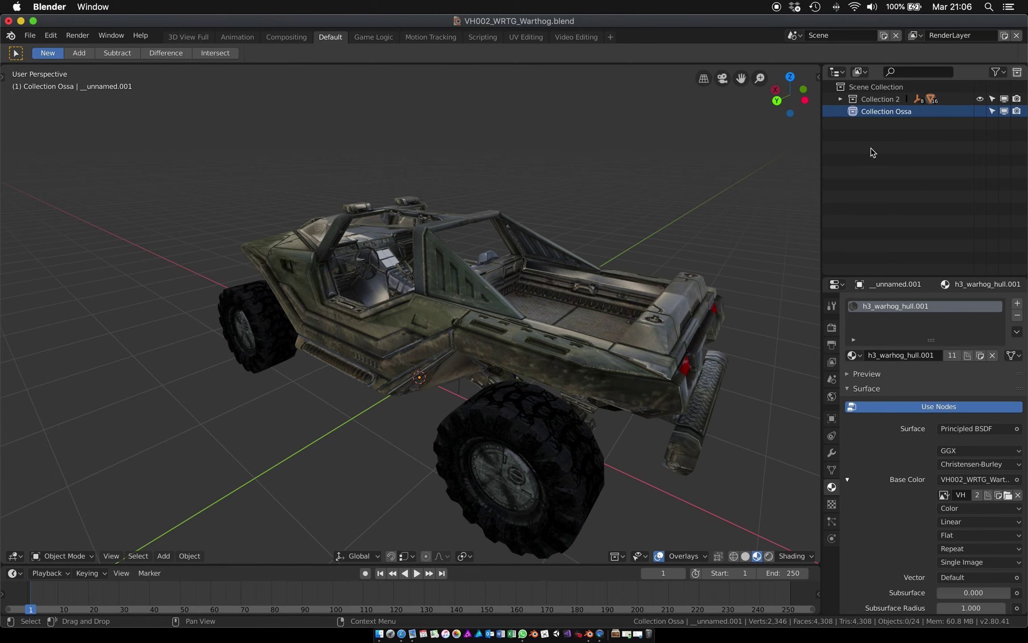
- Reset the 3D cursor to the world origin and add a Single Bone armature there
{"action": "scroll", "coordinate": [684, 225], "scroll_direction": "right", "scroll_amount": 5}
{"action": "left_click", "coordinate": [683, 222]}
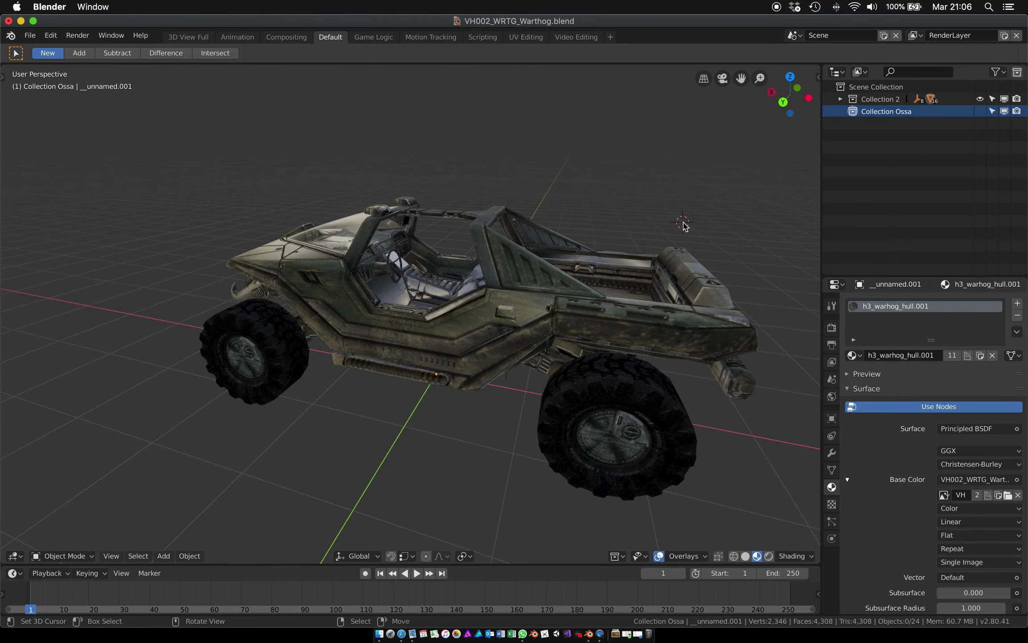
{"action": "key", "text": "shift+c"}
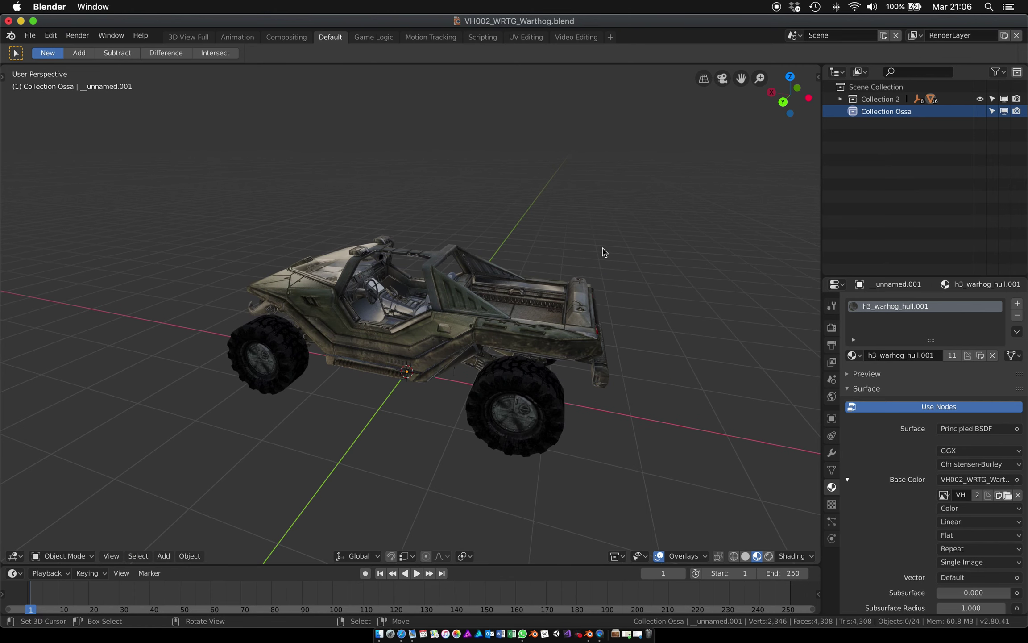
{"action": "key", "text": "shift+a"}
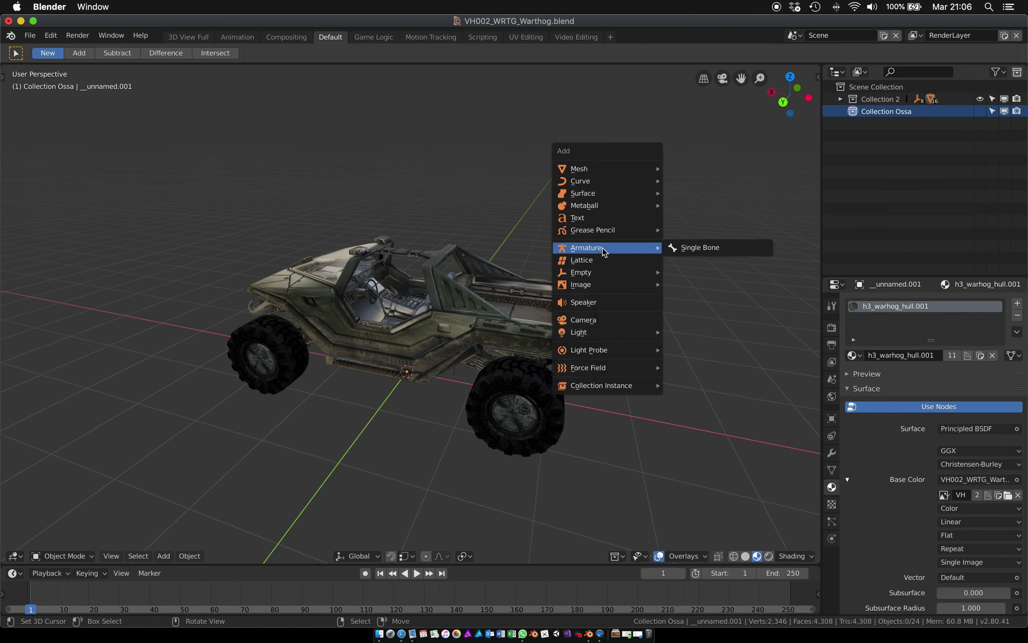
{"action": "left_click", "coordinate": [682, 249]}
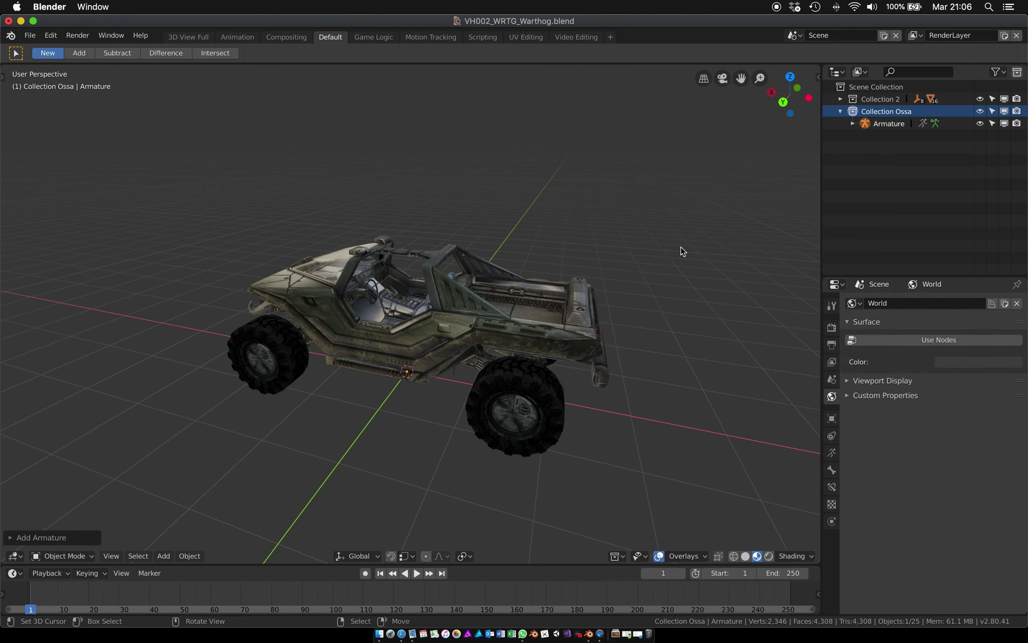
- Switch the viewport to Solid shading and hide Collection 2, which holds the Warthog
{"action": "key", "text": "z"}
{"action": "scroll", "coordinate": [607, 257], "scroll_direction": "down", "scroll_amount": 3}
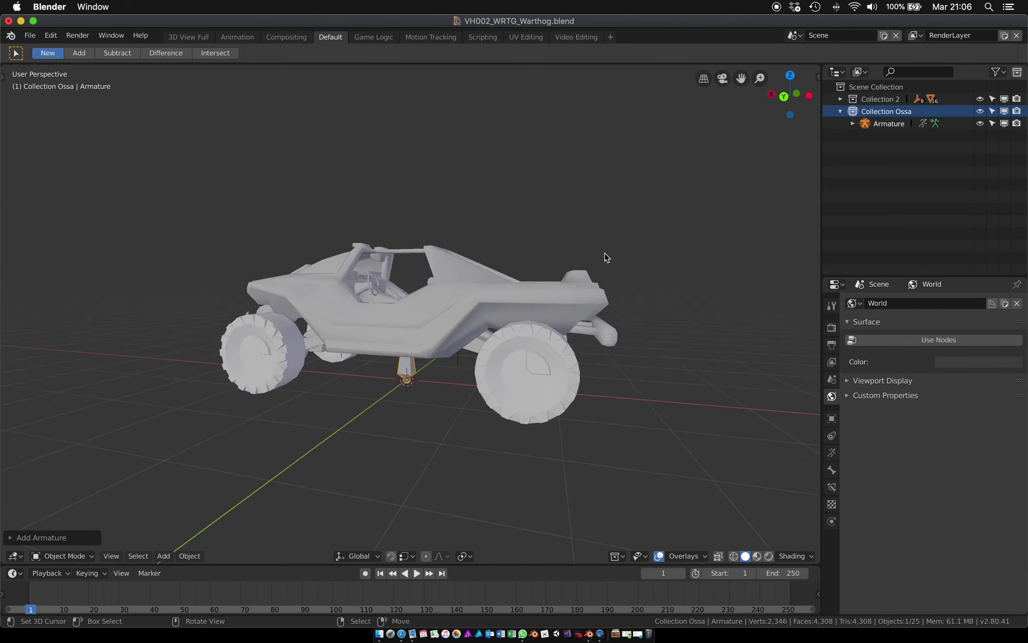
{"action": "scroll", "coordinate": [607, 257], "scroll_direction": "left", "scroll_amount": 3}
{"action": "scroll", "coordinate": [607, 258], "scroll_direction": "right", "scroll_amount": 3}
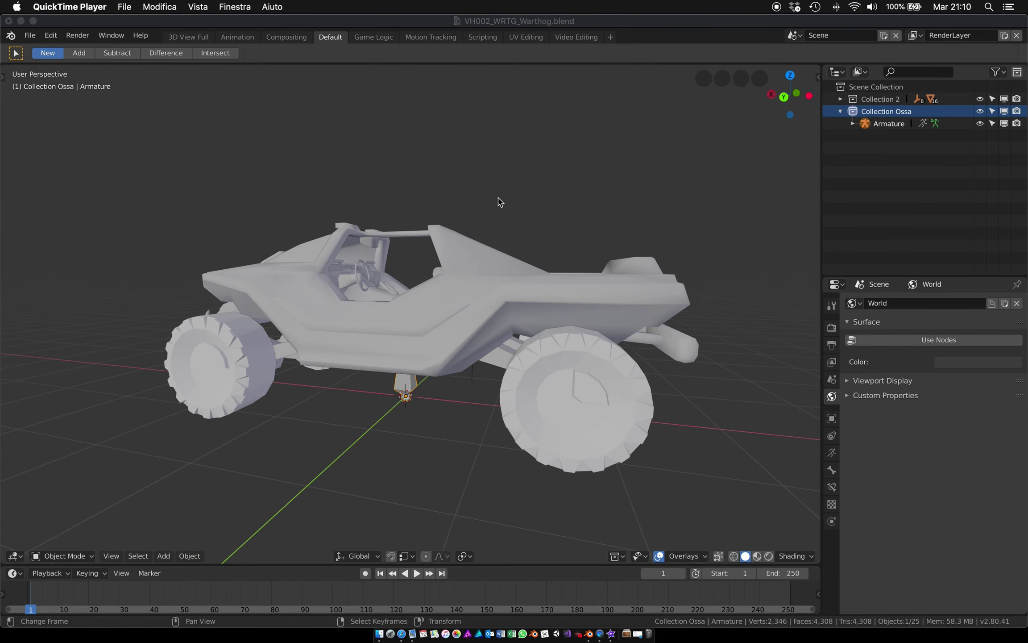
{"action": "left_click", "coordinate": [983, 102]}
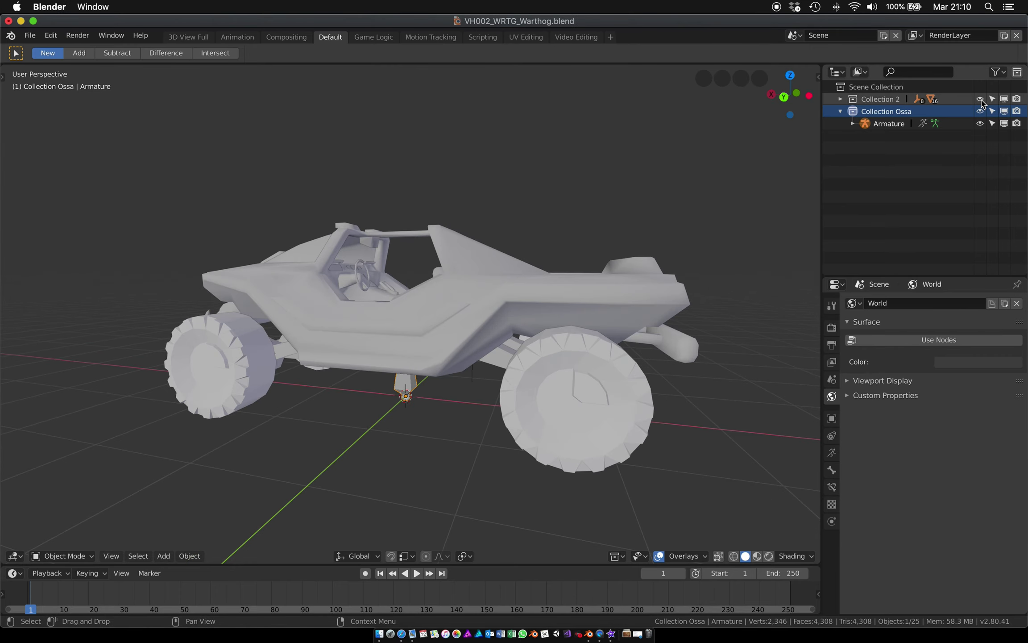
{"action": "left_click", "coordinate": [980, 99]}
{"action": "scroll", "coordinate": [573, 260], "scroll_direction": "right", "scroll_amount": 2}
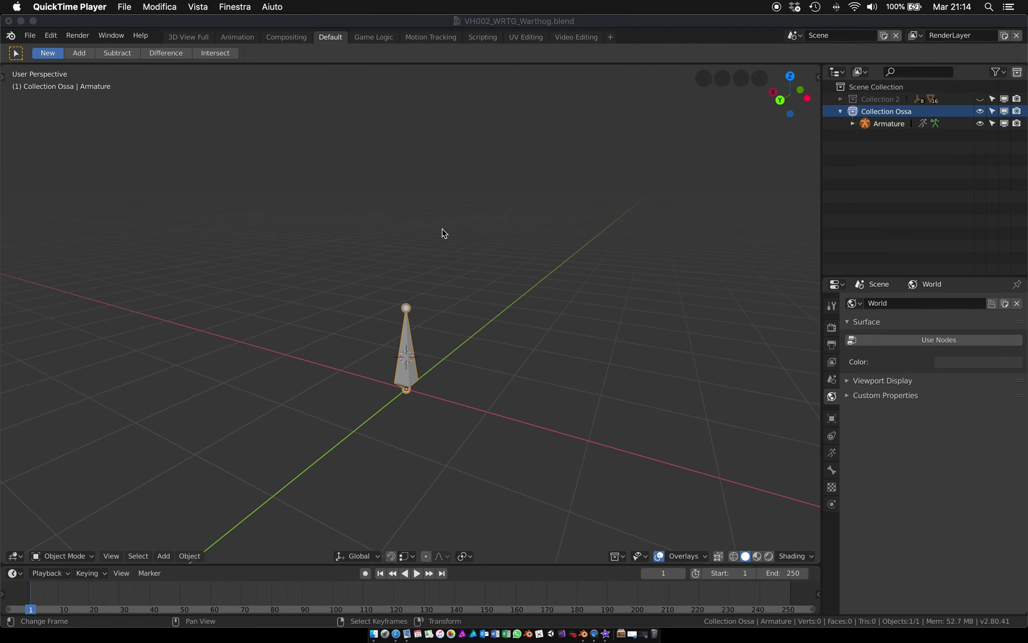
- In armature Edit Mode, extrude a second bone 1 unit straight up along Z
{"action": "left_click", "coordinate": [424, 311]}
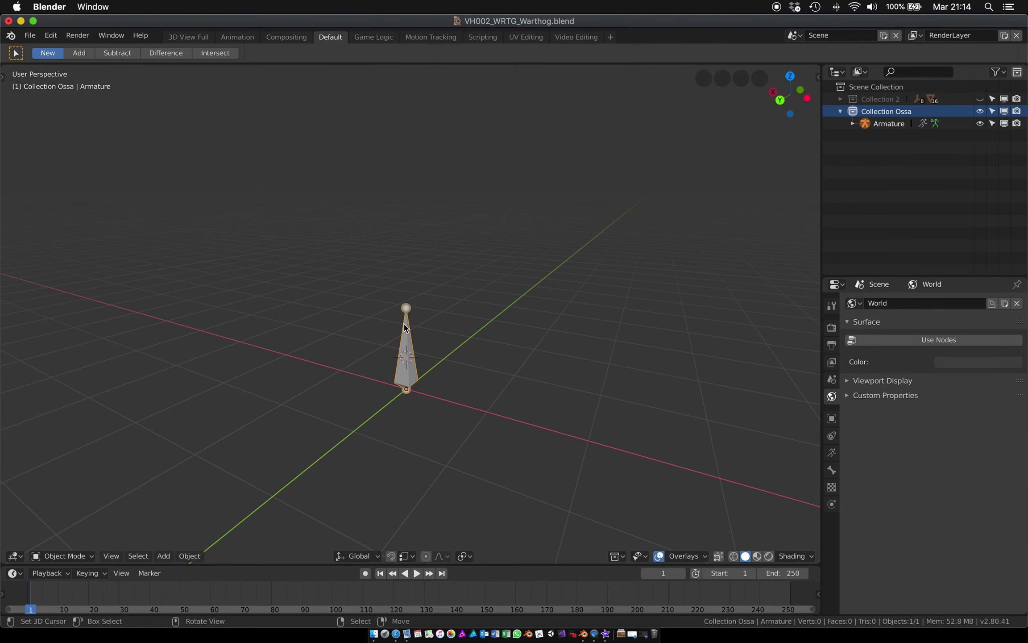
{"action": "key", "text": "Tab"}
{"action": "key", "text": "e"}
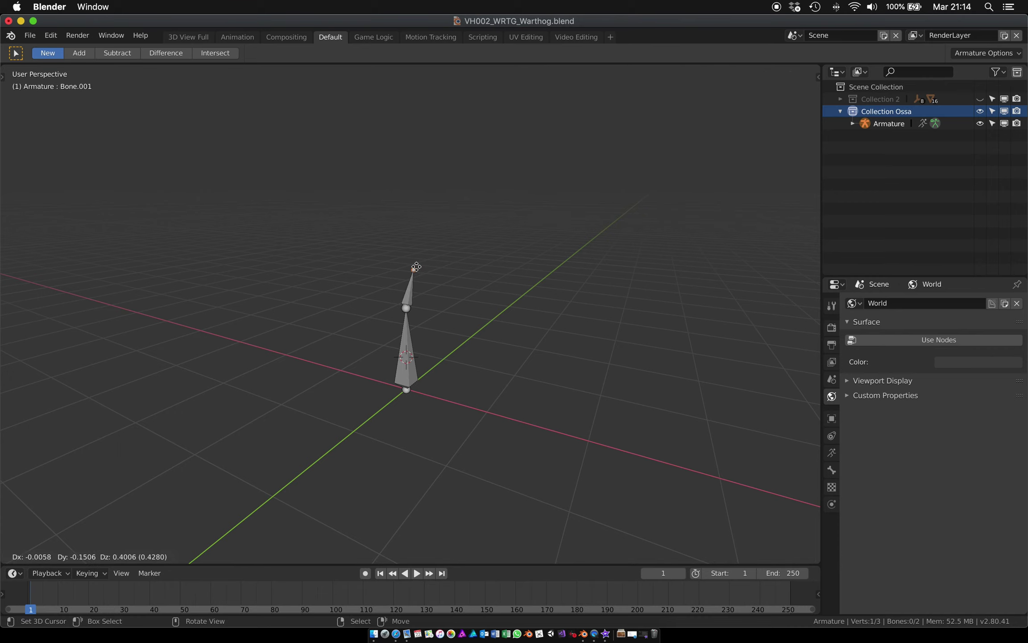
{"action": "type", "text": "z1"}
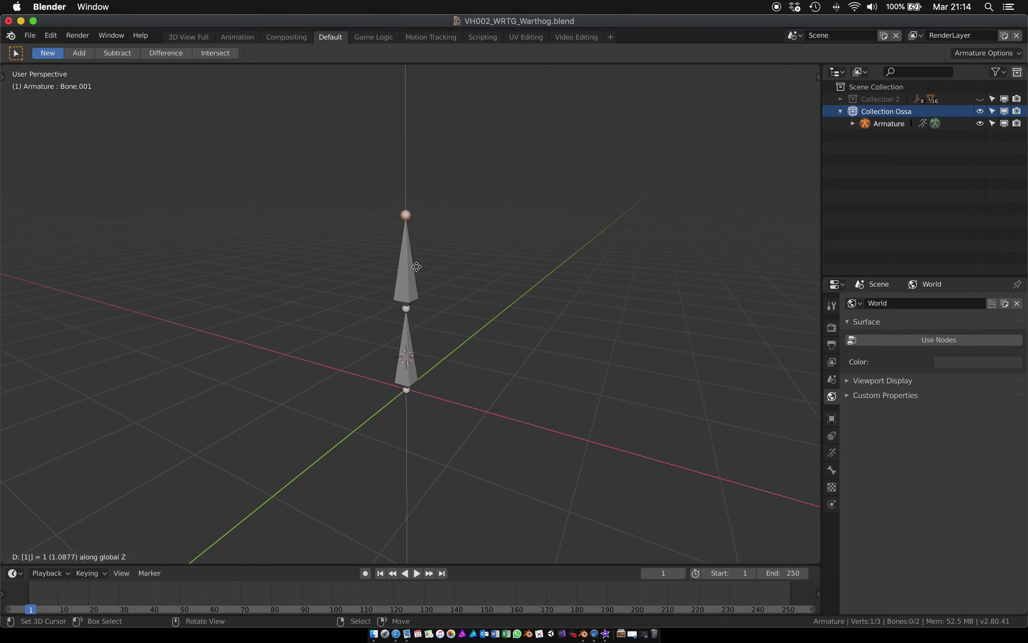
{"action": "key", "text": "Return"}
- Move the new upper bone up and to the right, away from the base bone
{"action": "left_click", "coordinate": [410, 280]}
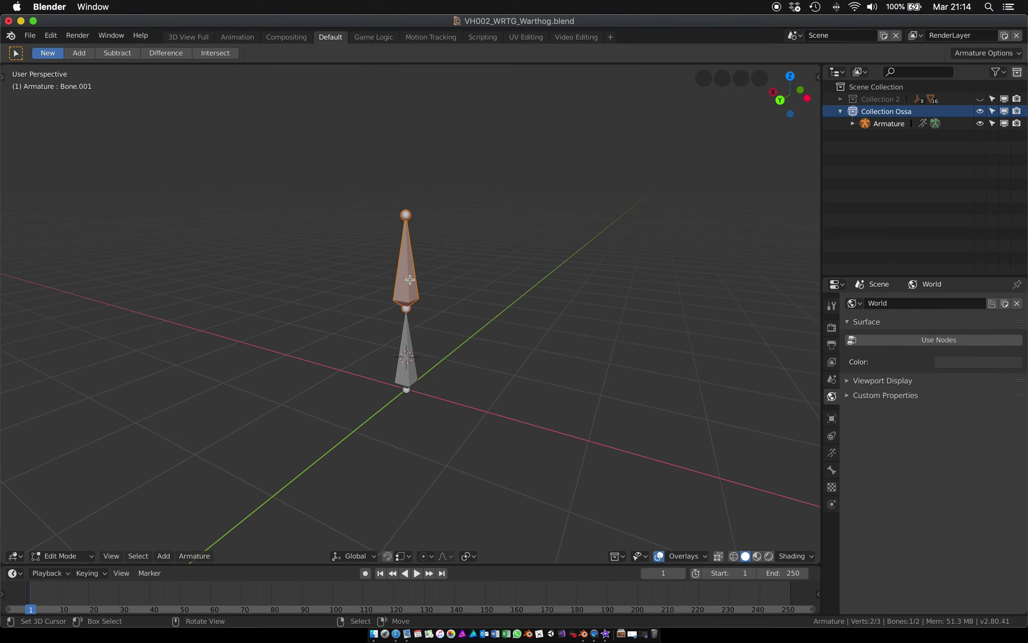
{"action": "left_click", "coordinate": [410, 279]}
{"action": "key", "text": "g"}
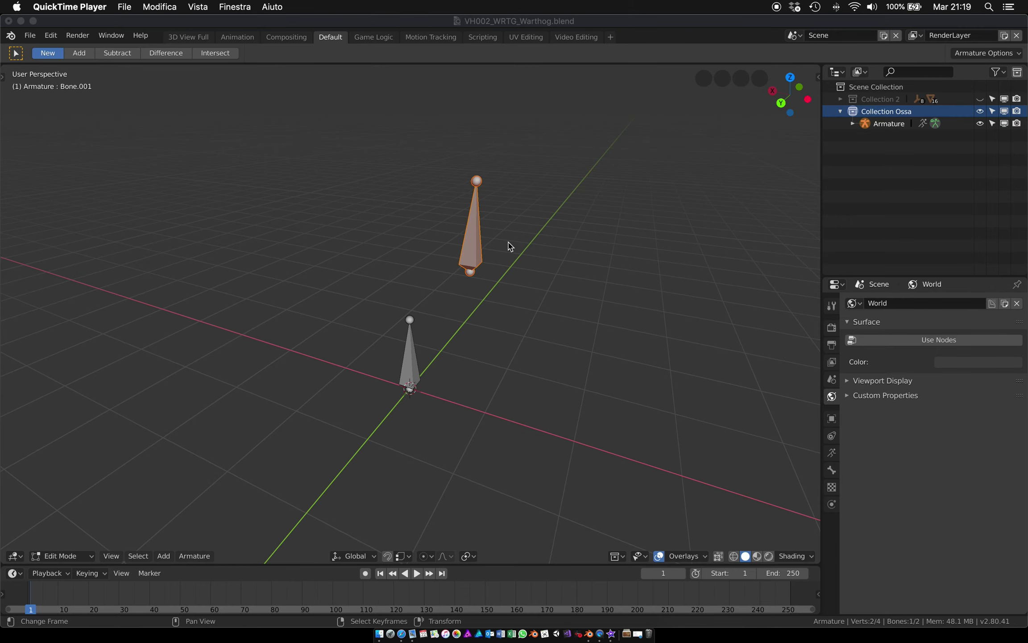
- Make three copies of the upper bone, each placed further left, forming a row of four
{"action": "left_click", "coordinate": [500, 243]}
{"action": "middle_click_drag", "start_coordinate": [500, 243], "coordinate": [498, 243]}
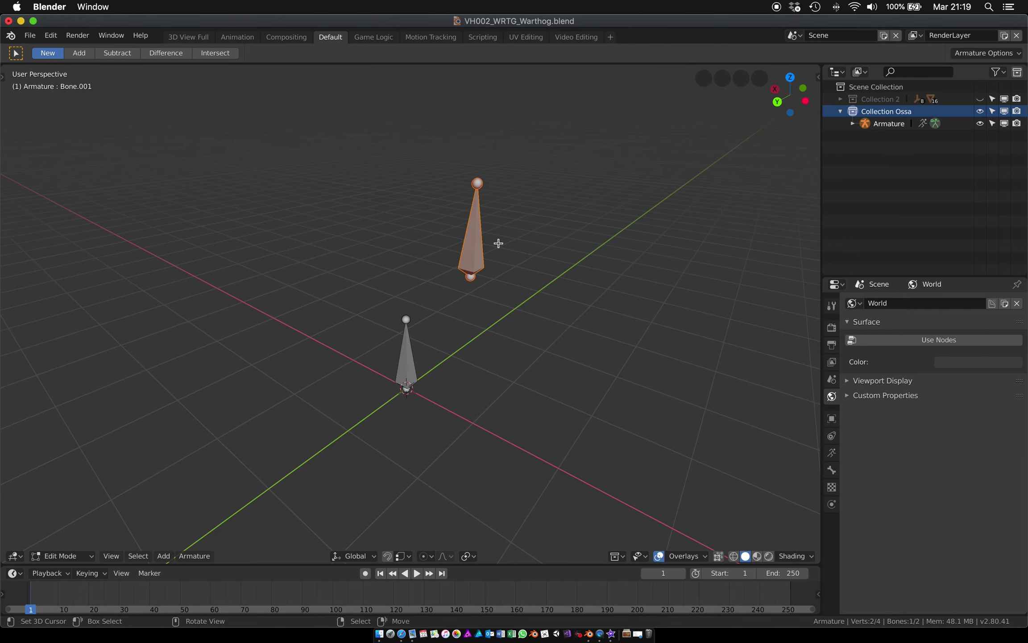
{"action": "key", "text": "shift+d"}
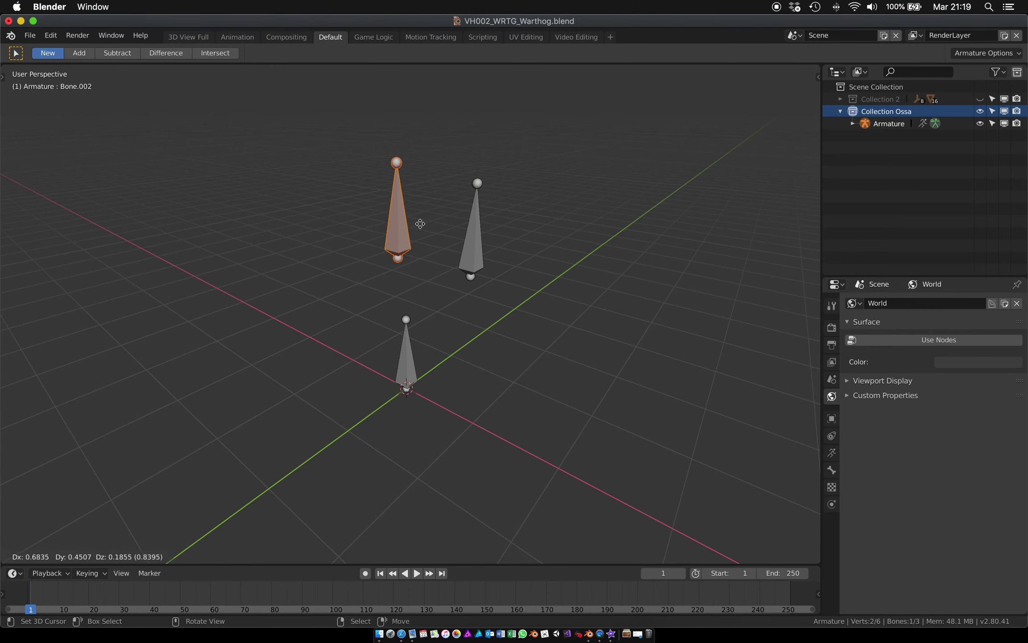
{"action": "left_click", "coordinate": [416, 224]}
{"action": "key", "text": "shift+d"}
{"action": "left_click", "coordinate": [349, 224]}
{"action": "key", "text": "shift+d"}
{"action": "left_click", "coordinate": [288, 224]}
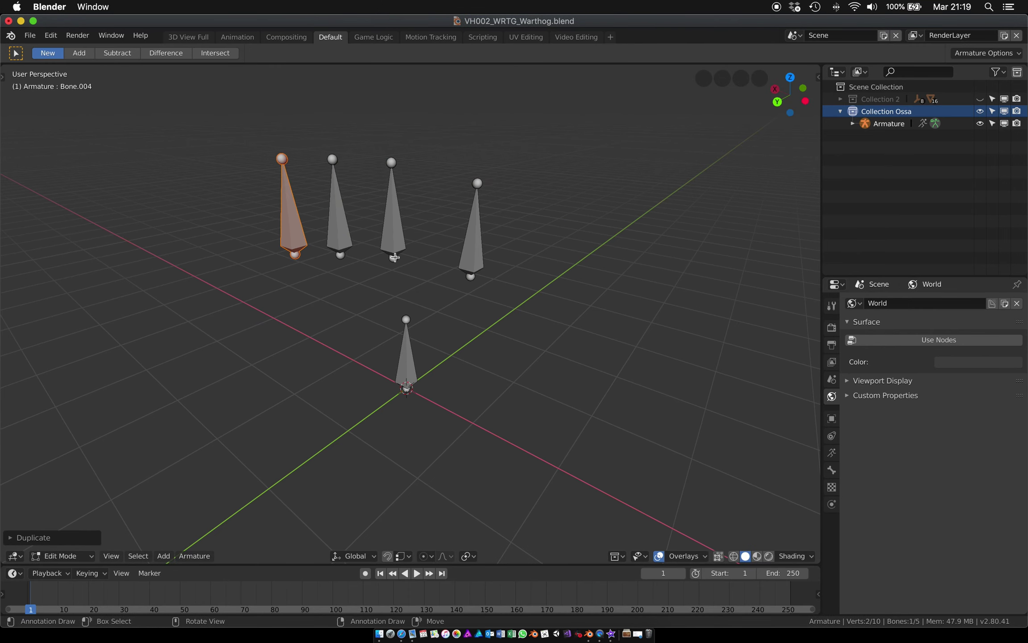
{"action": "middle_click_drag", "start_coordinate": [409, 259], "coordinate": [410, 259]}
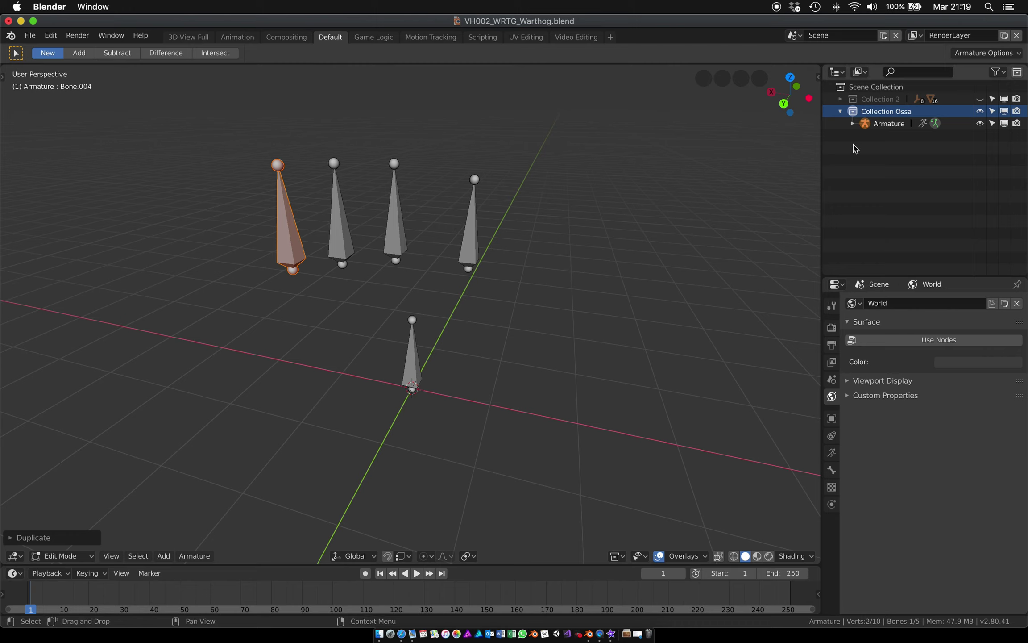
- Rename the base bone to Root_Bone in the Outliner's bone list, then select all five bones
{"action": "left_click", "coordinate": [852, 123]}
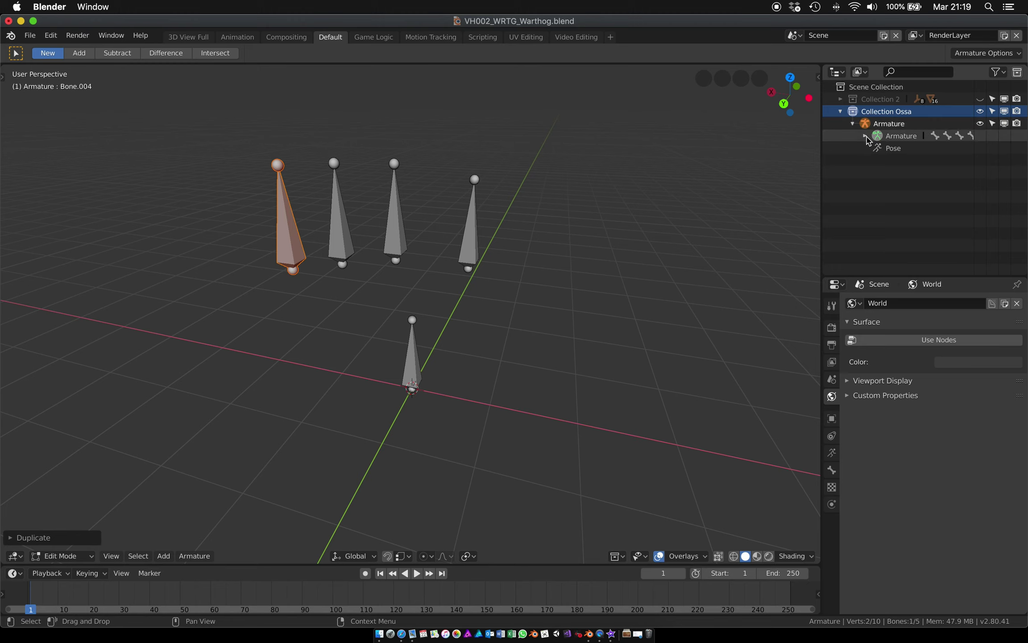
{"action": "left_click", "coordinate": [865, 136]}
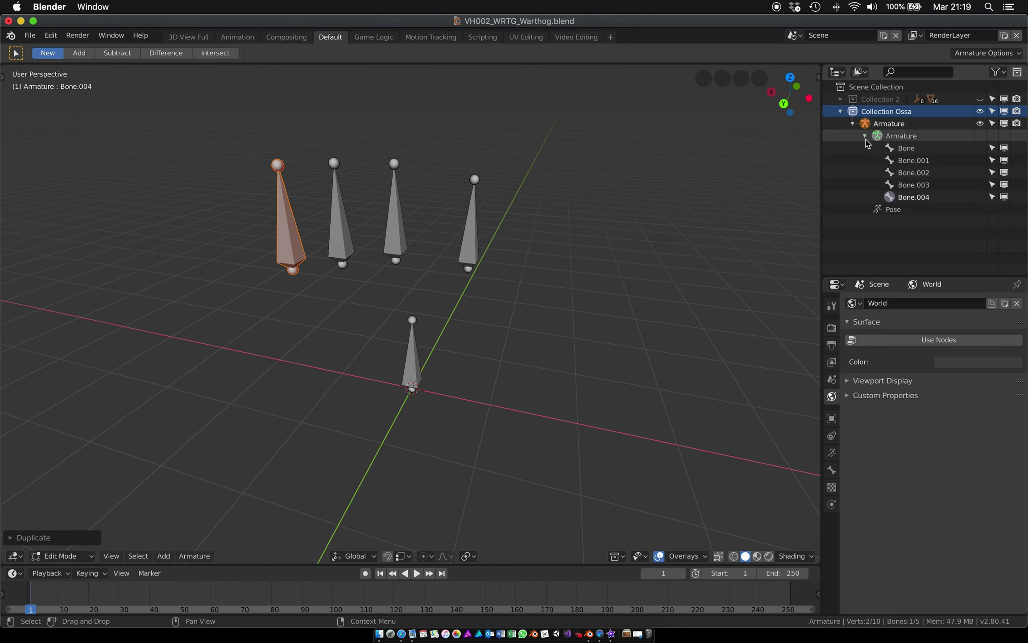
{"action": "left_click", "coordinate": [908, 149]}
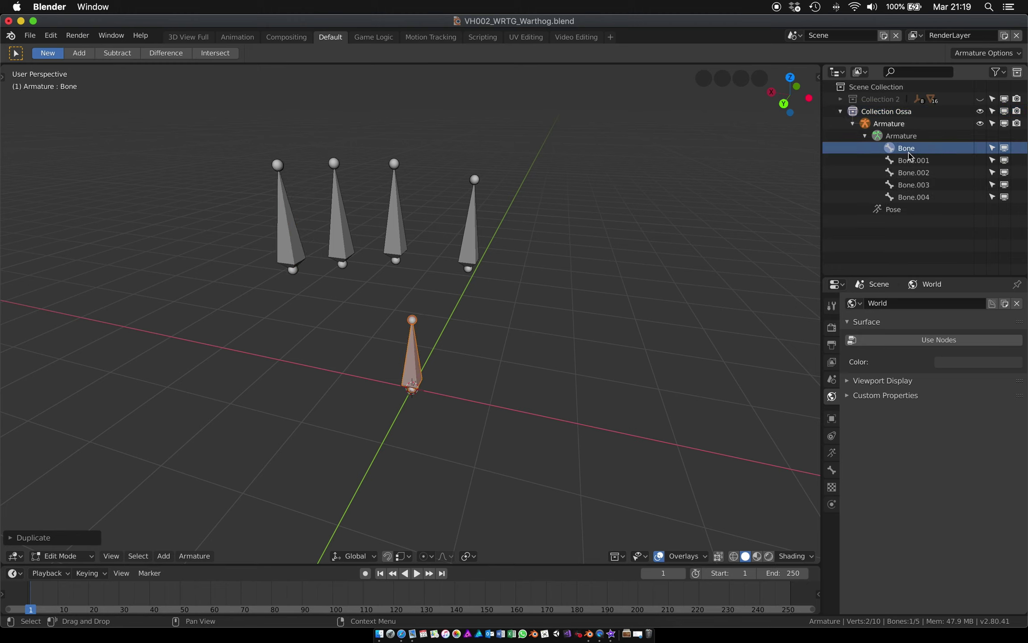
{"action": "double_click", "coordinate": [911, 151]}
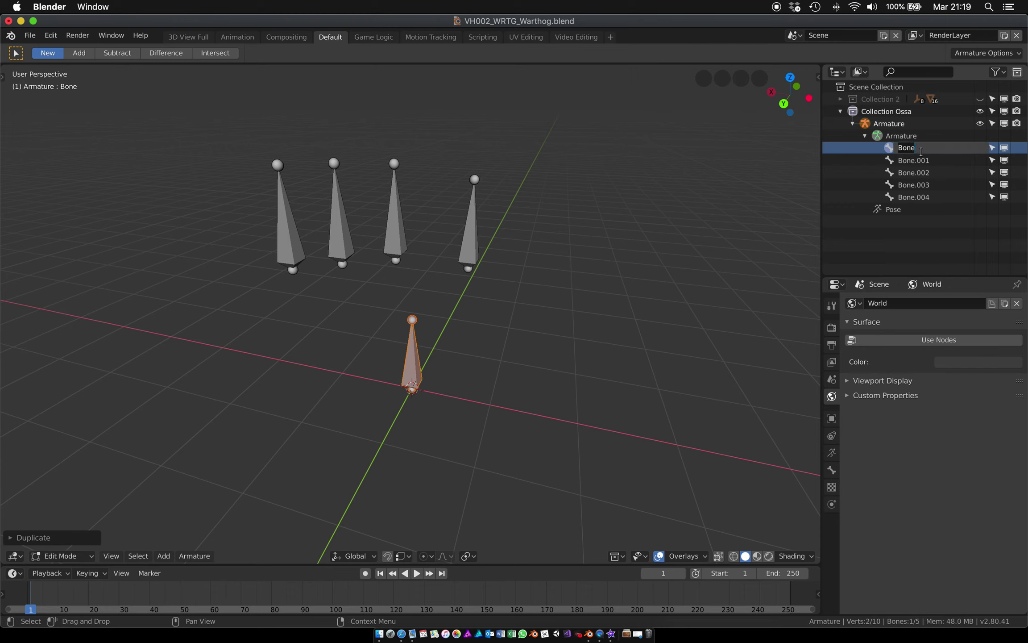
{"action": "type", "text": "Root"}
{"action": "type", "text": "_Bone"}
{"action": "key", "text": "Return"}
{"action": "type", "text": "Ruota_PS"}
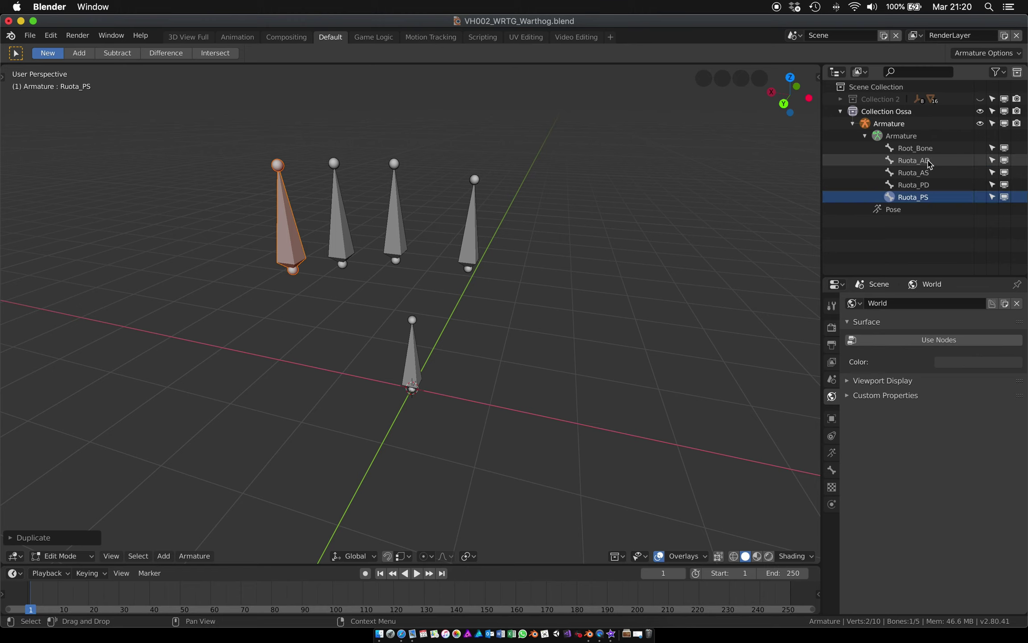
{"action": "key", "text": "a"}
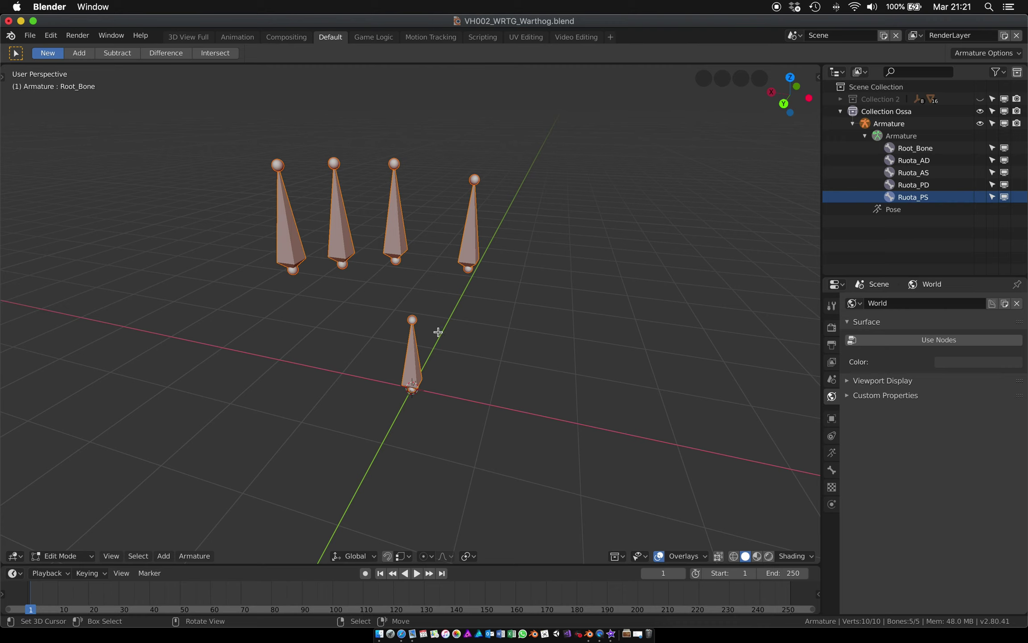
- Parent the four wheel bones to Root_Bone as active, using Keep Offset
{"action": "left_click", "coordinate": [458, 251]}
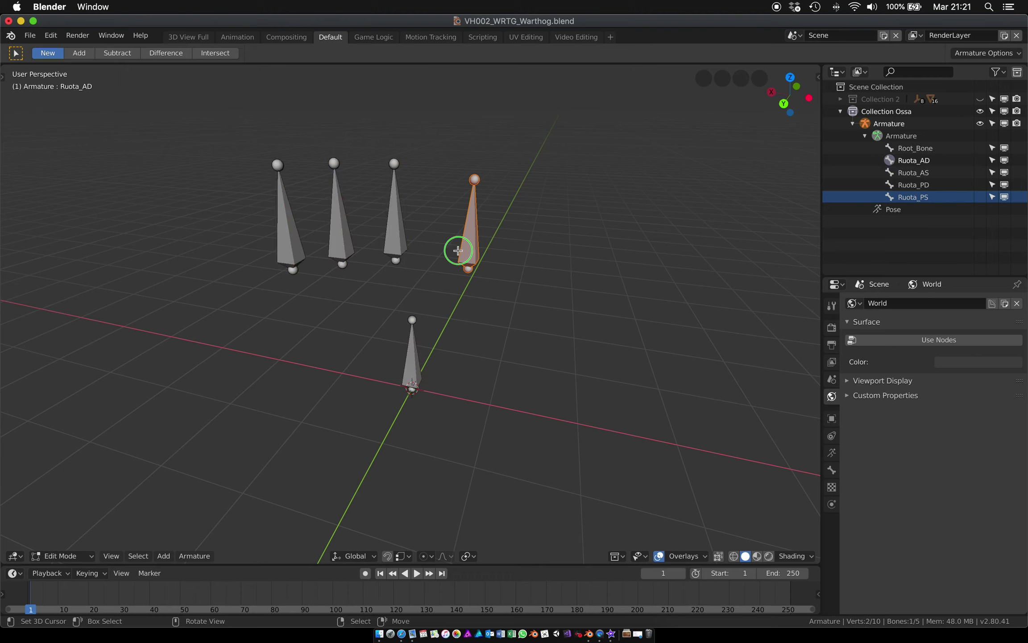
{"action": "left_click", "coordinate": [399, 237], "text": "shift"}
{"action": "left_click", "coordinate": [353, 236], "text": "shift"}
{"action": "left_click", "coordinate": [300, 241], "text": "shift"}
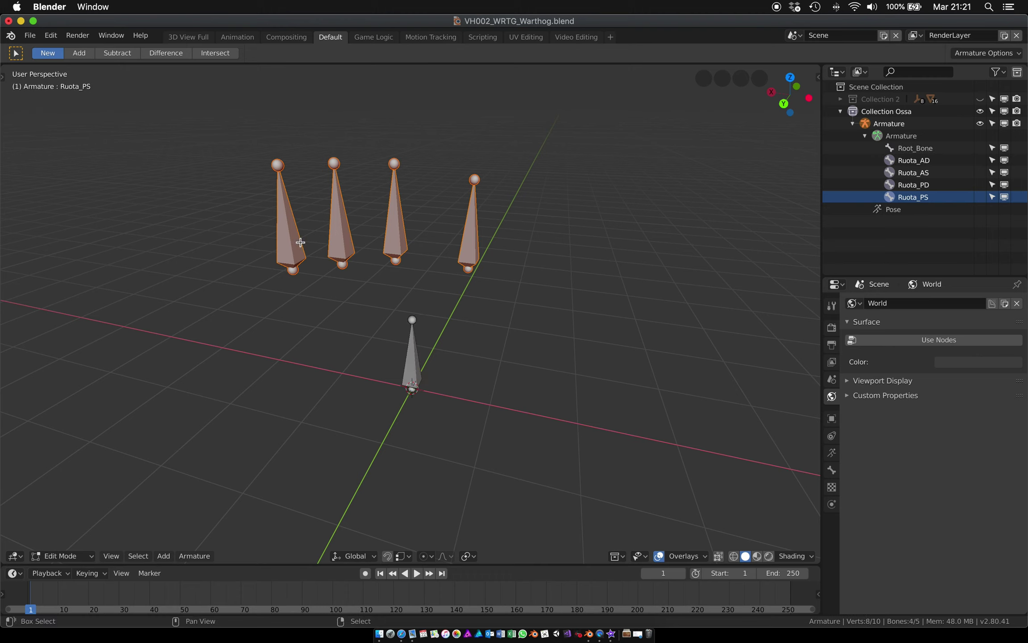
{"action": "left_click", "coordinate": [415, 362], "text": "shift"}
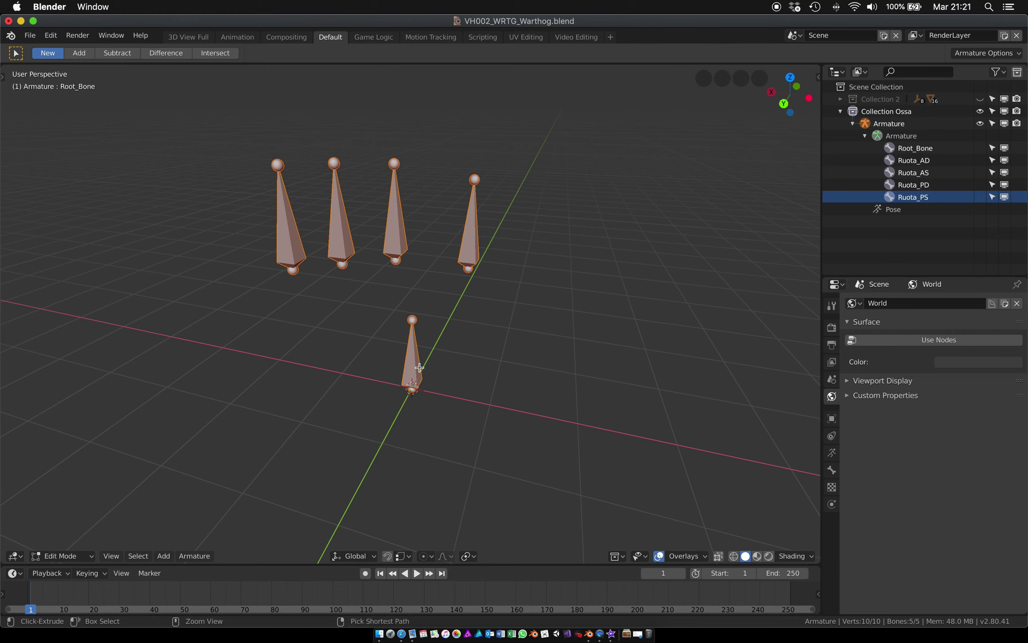
{"action": "key", "text": "ctrl+p"}
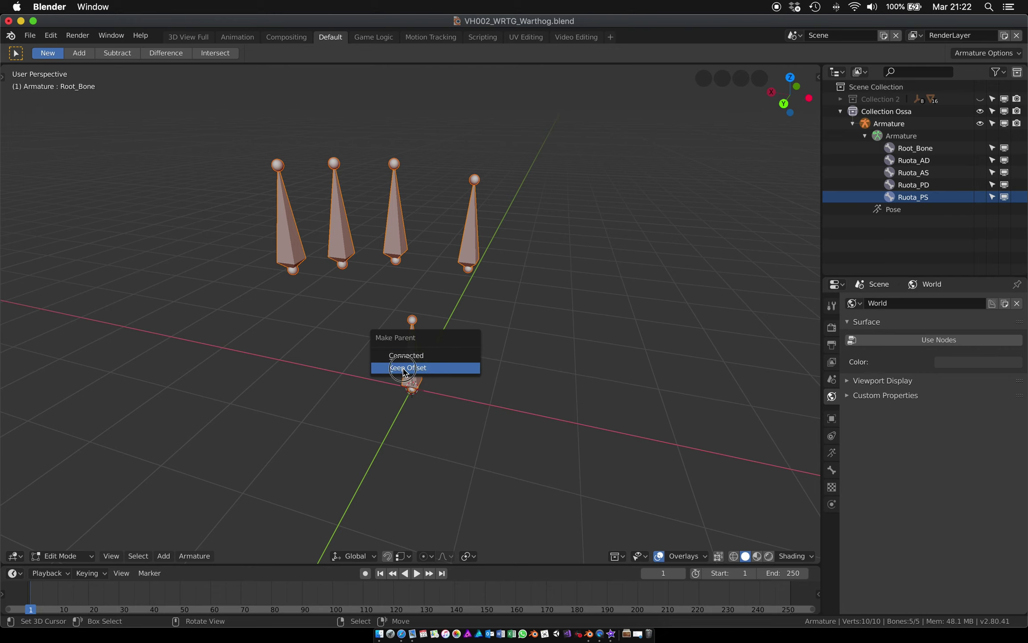
{"action": "left_click", "coordinate": [405, 372]}
{"action": "middle_click_drag", "start_coordinate": [411, 344], "coordinate": [407, 333]}
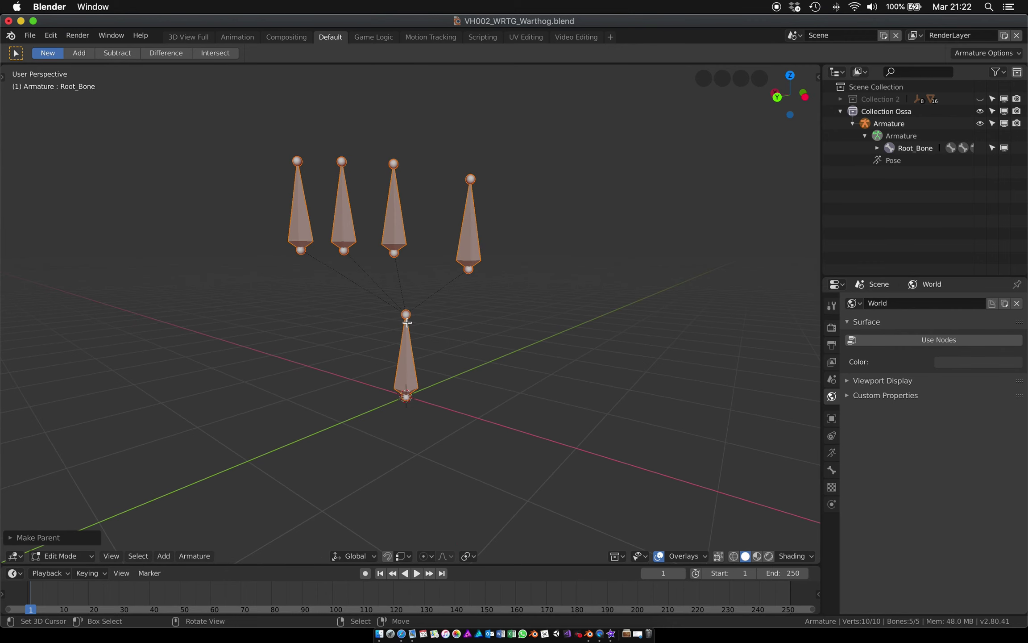
{"action": "middle_click_drag", "start_coordinate": [399, 262], "coordinate": [399, 261]}
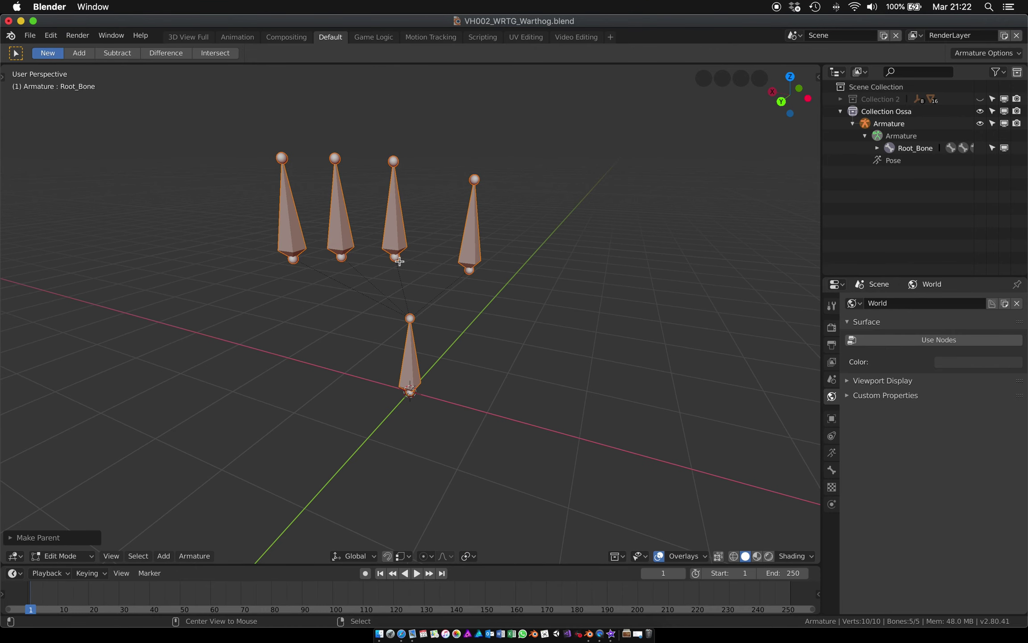
{"action": "key", "text": "ctrl+z"}
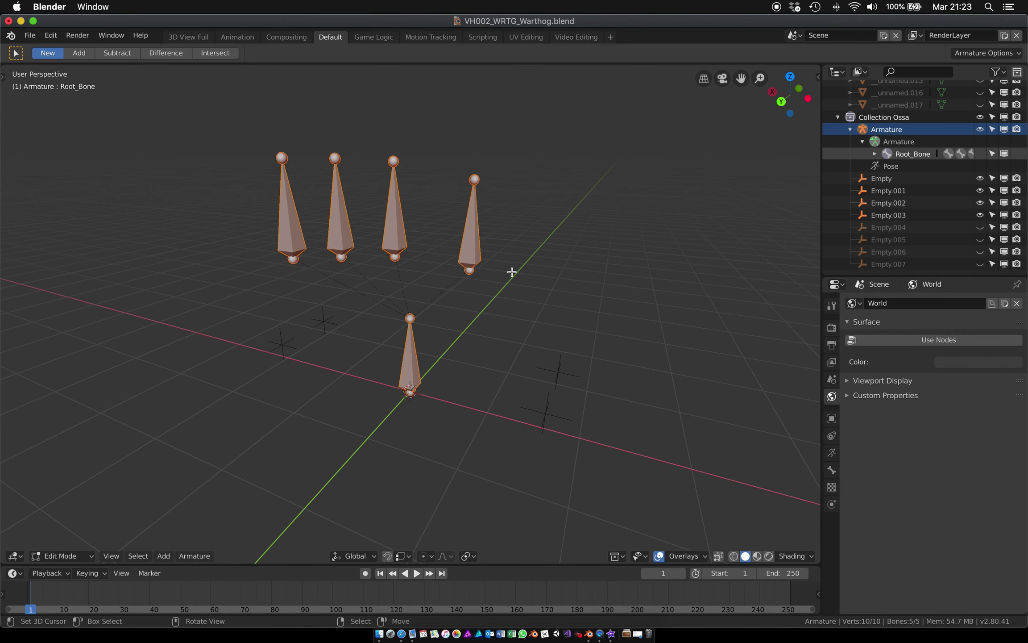
- Return to Object Mode, select the empty Empty.001 and bring up the Shift+S snap menu
{"action": "middle_click_drag", "start_coordinate": [512, 273], "coordinate": [511, 273]}
{"action": "key", "text": "Tab"}
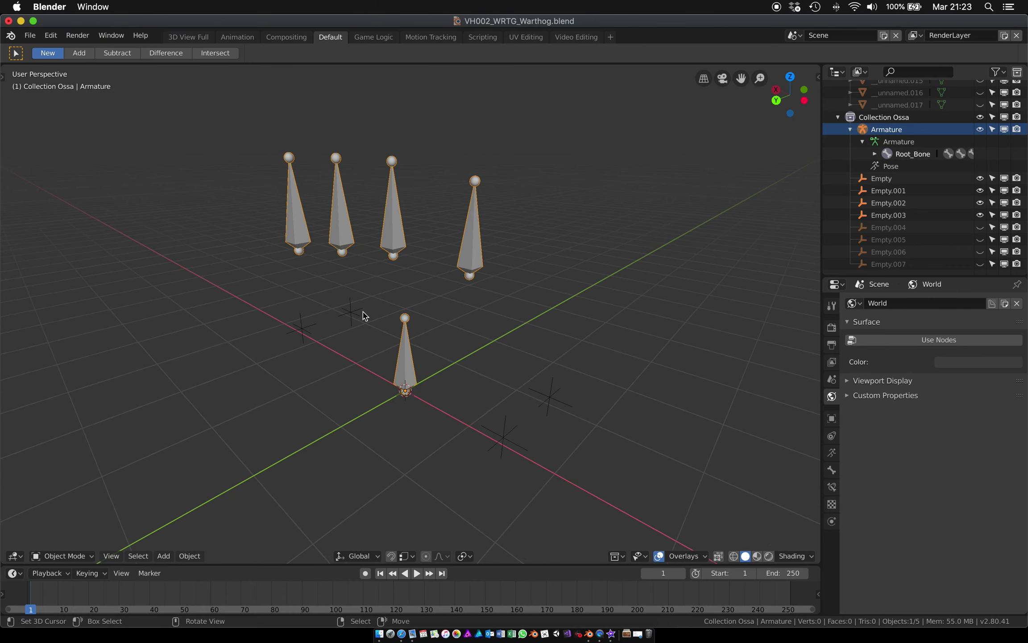
{"action": "left_click", "coordinate": [362, 312]}
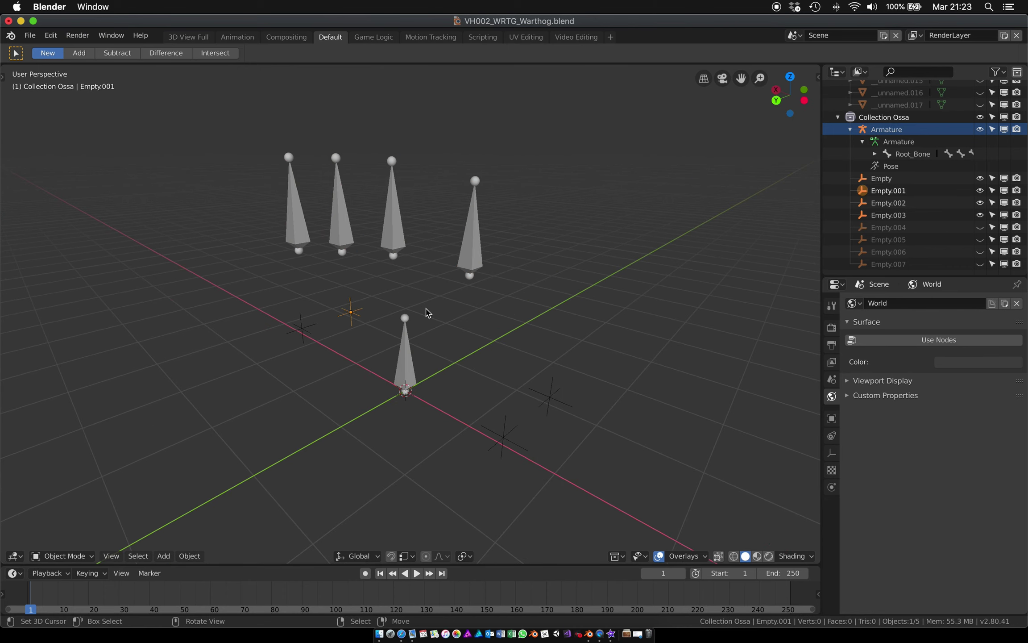
{"action": "middle_click_drag", "start_coordinate": [428, 312], "coordinate": [428, 313]}
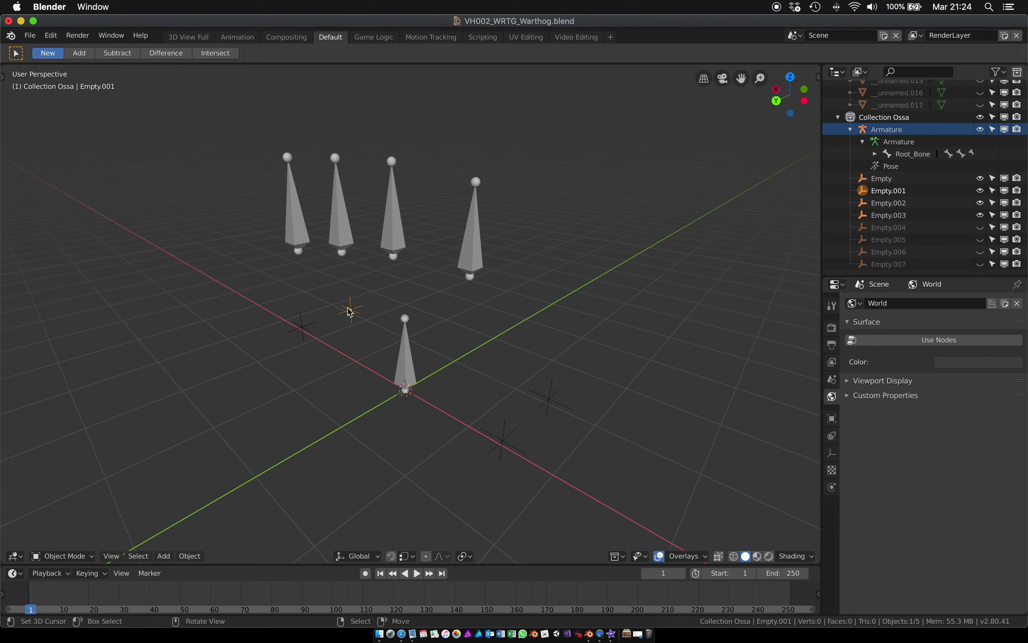
{"action": "middle_click_drag", "start_coordinate": [355, 316], "coordinate": [352, 315]}
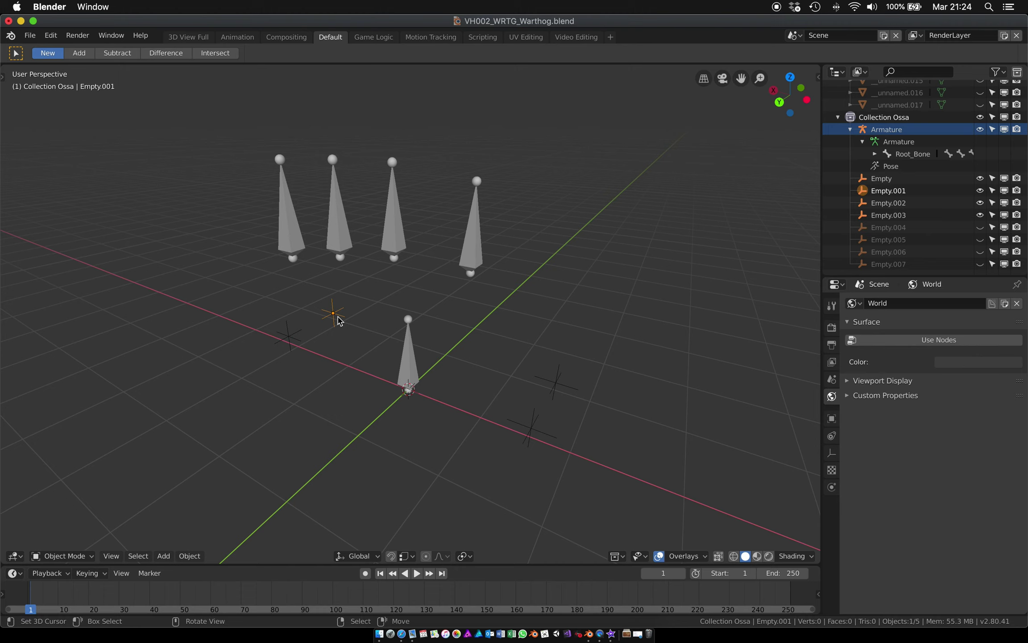
{"action": "key", "text": "alt"}
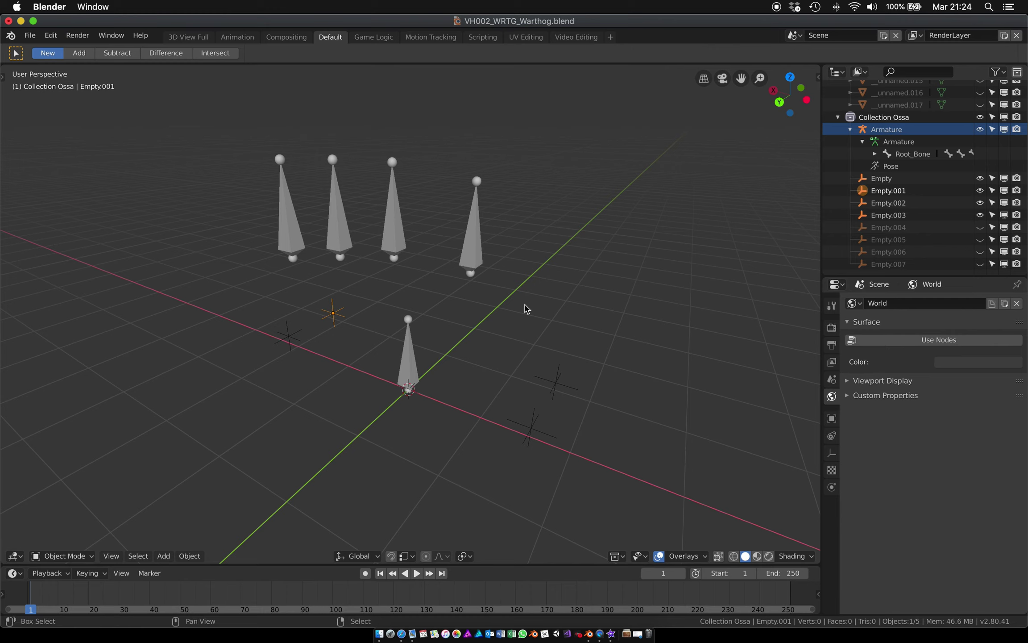
{"action": "key", "text": "shift+s"}
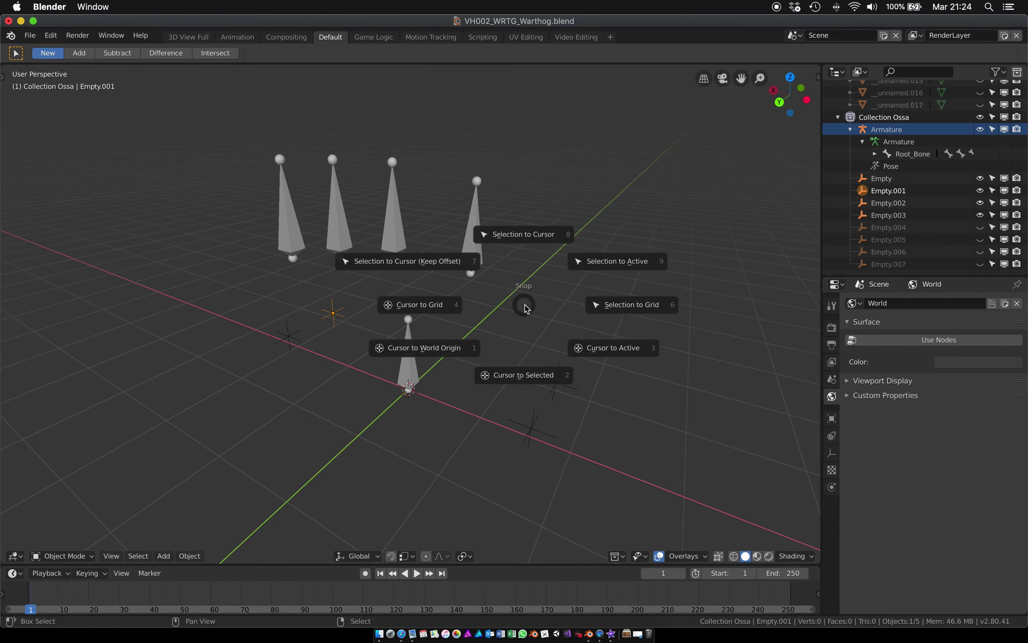
- Snap the 3D cursor onto Empty.001 using Cursor to Selected
{"action": "left_click", "coordinate": [528, 380]}
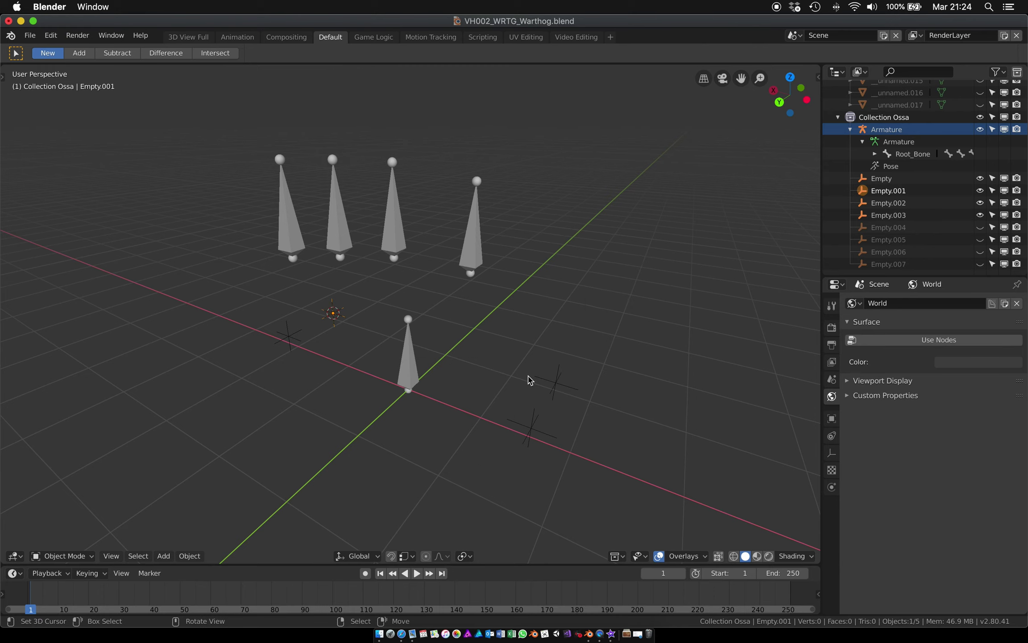
{"action": "scroll", "coordinate": [341, 335], "scroll_direction": "left", "scroll_amount": 5}
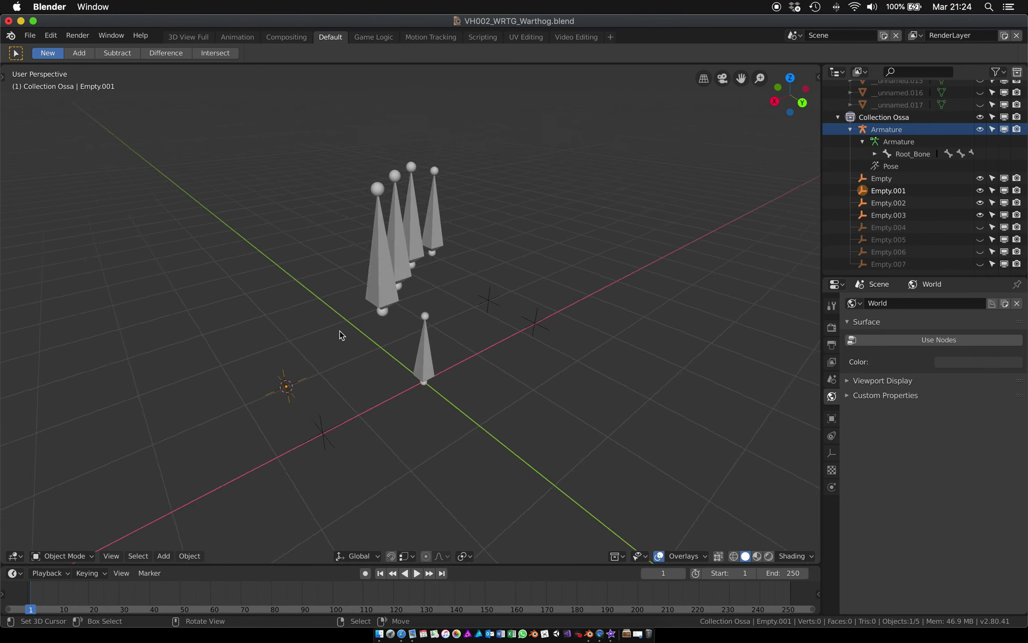
{"action": "scroll", "coordinate": [340, 338], "scroll_direction": "left", "scroll_amount": 5}
{"action": "scroll", "coordinate": [340, 338], "scroll_direction": "left", "scroll_amount": 5}
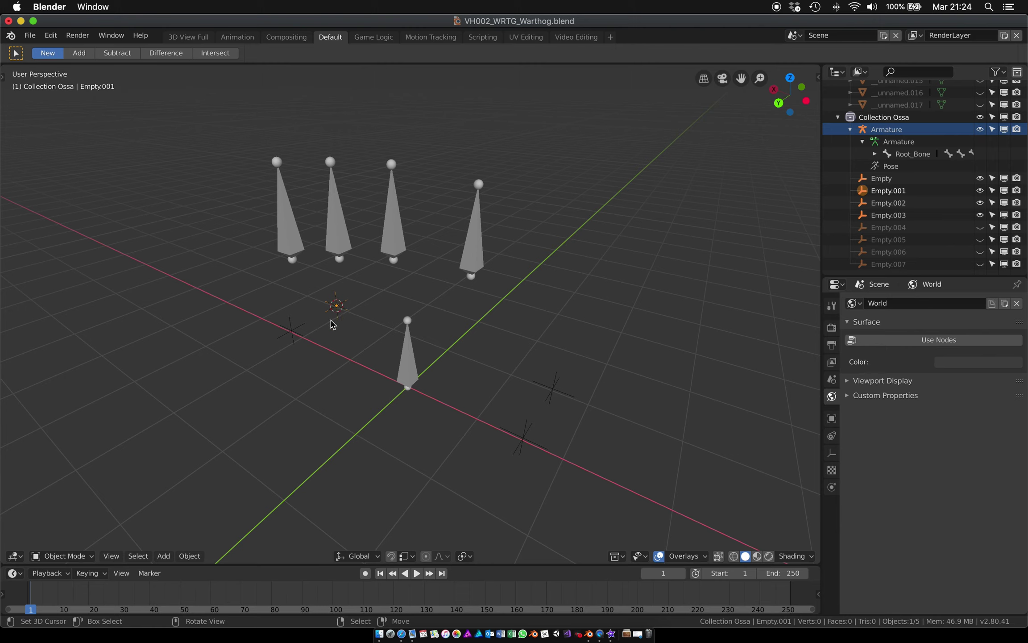
- Select the armature, enter its Edit Mode, and bring up the Shift+S snap menu
{"action": "left_click", "coordinate": [435, 267]}
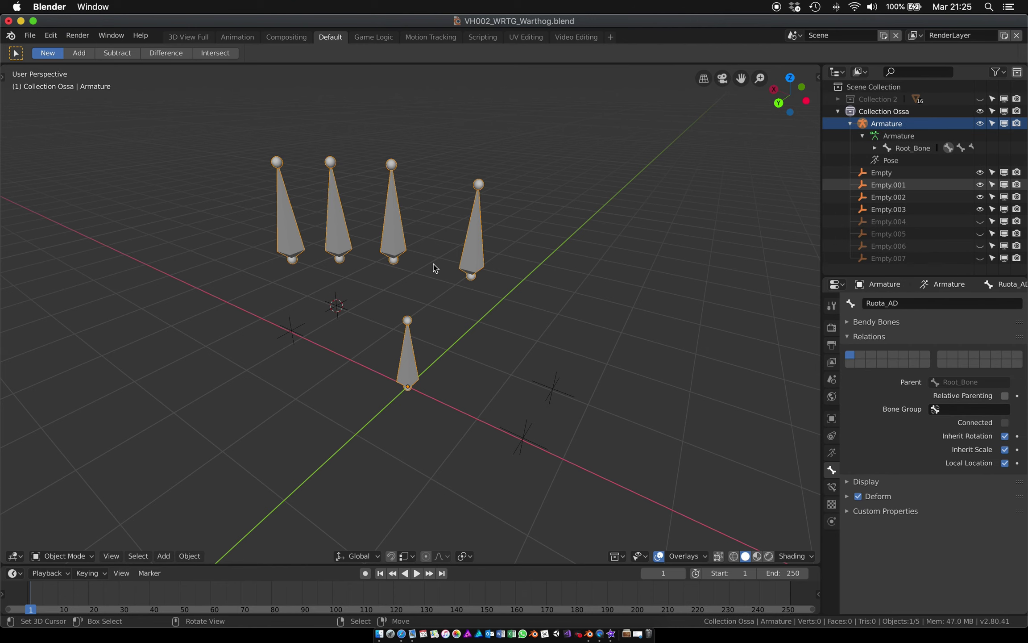
{"action": "key", "text": "Tab"}
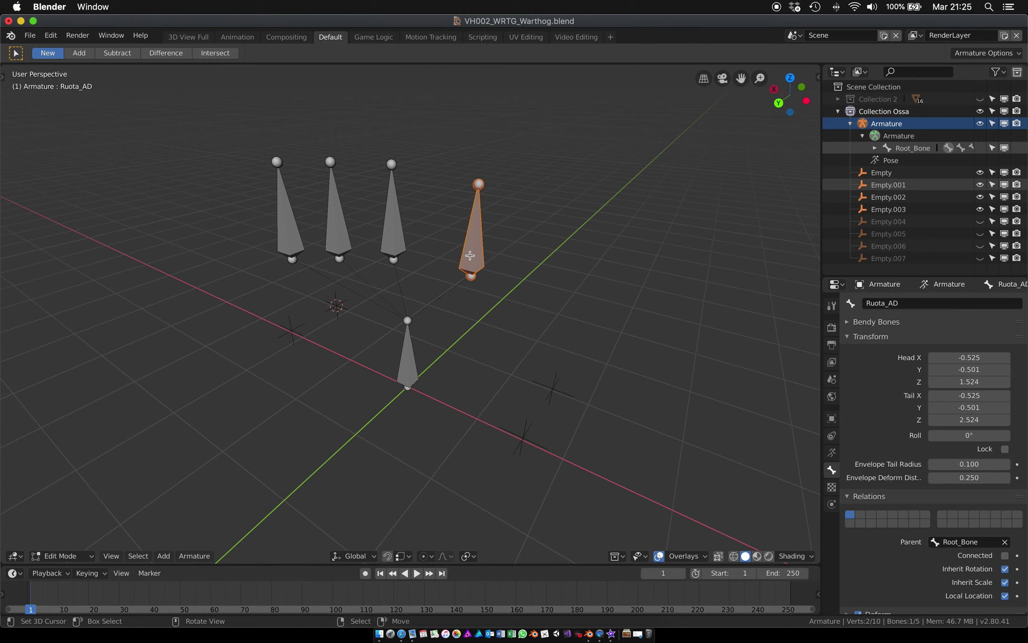
{"action": "key", "text": "shift+s"}
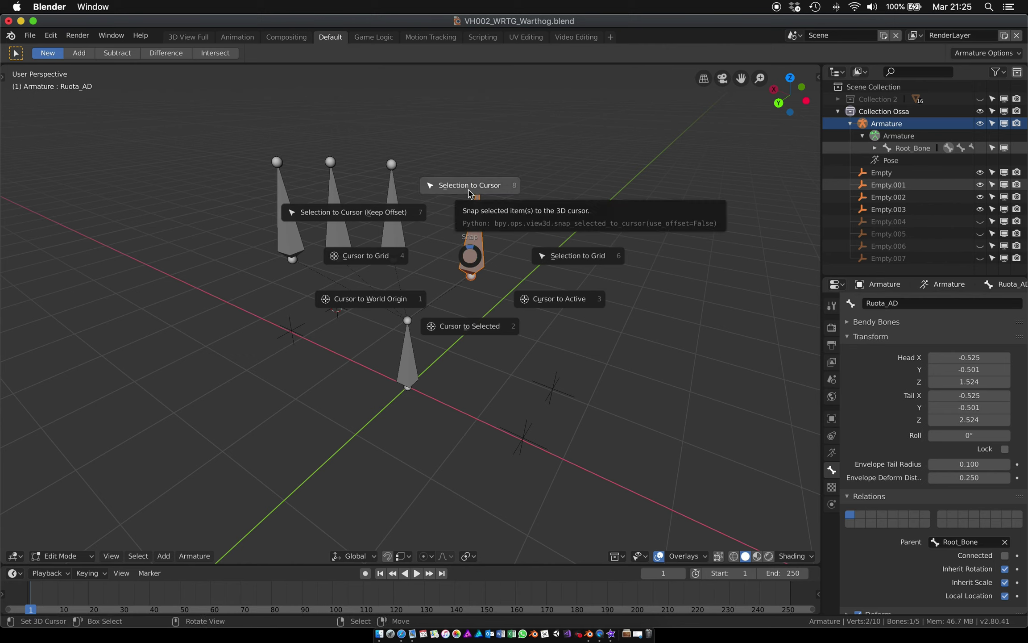
- Snap the selected wheel bone to the 3D cursor and rotate it -90° about X
{"action": "left_click", "coordinate": [469, 192]}
{"action": "scroll", "coordinate": [432, 225], "scroll_direction": "left", "scroll_amount": 5}
{"action": "scroll", "coordinate": [431, 227], "scroll_direction": "left", "scroll_amount": 10}
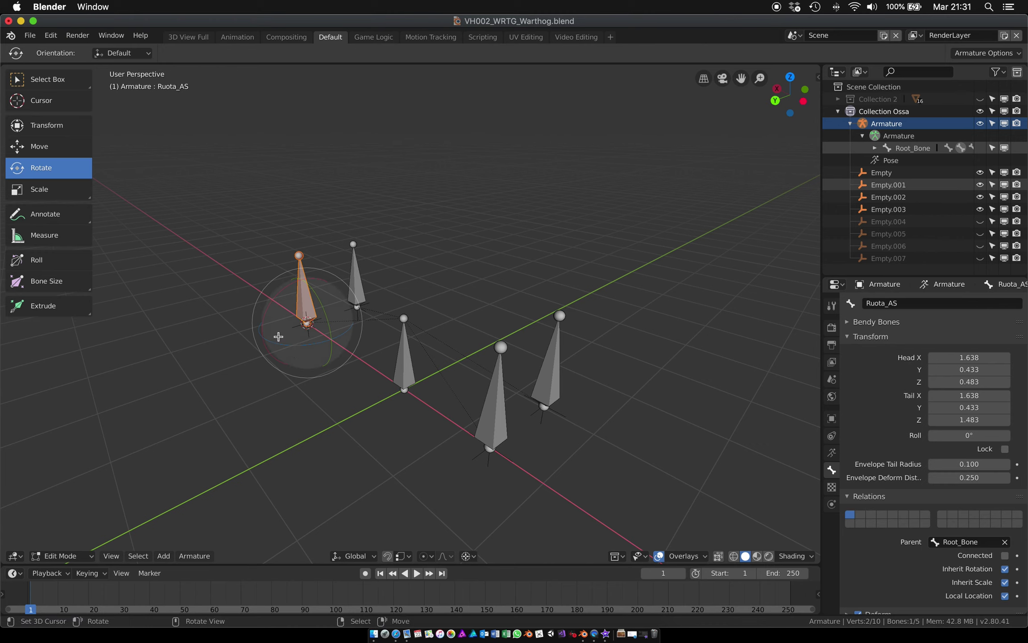
{"action": "type", "text": "rx90"}
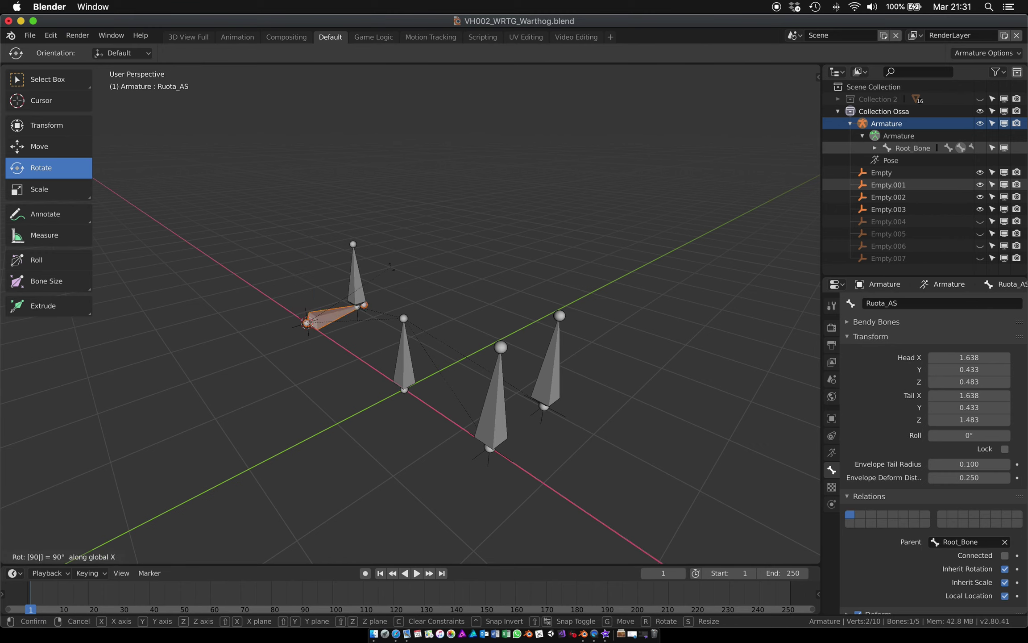
{"action": "key", "text": "minus"}
{"action": "key", "text": "Return"}
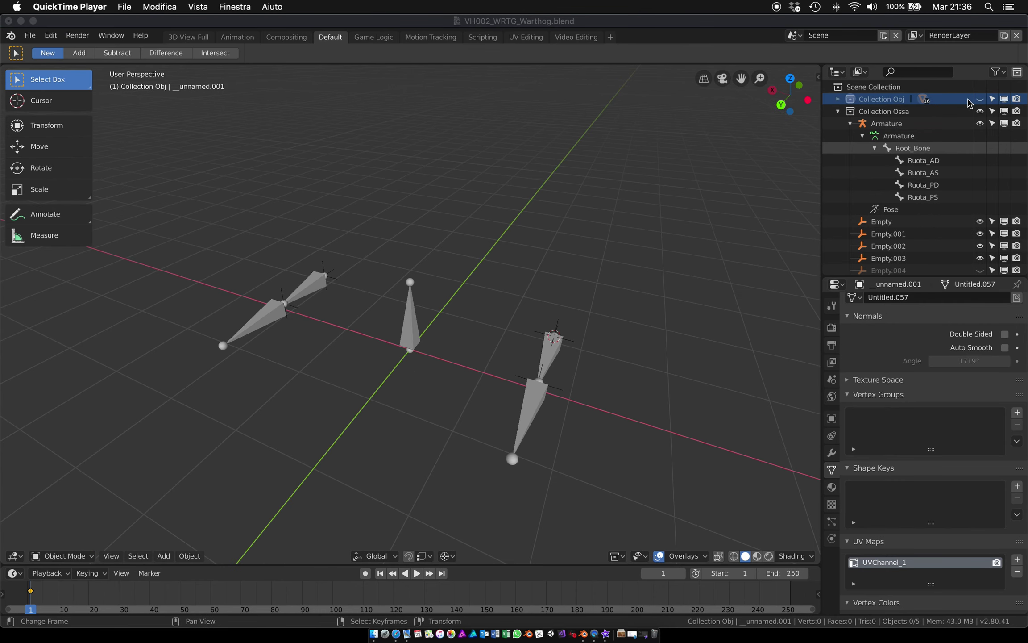
- Unhide Collection Obj to reveal the Warthog mesh and view it side-on
{"action": "left_click", "coordinate": [980, 98]}
{"action": "middle_click_drag", "start_coordinate": [462, 249], "coordinate": [450, 279]}
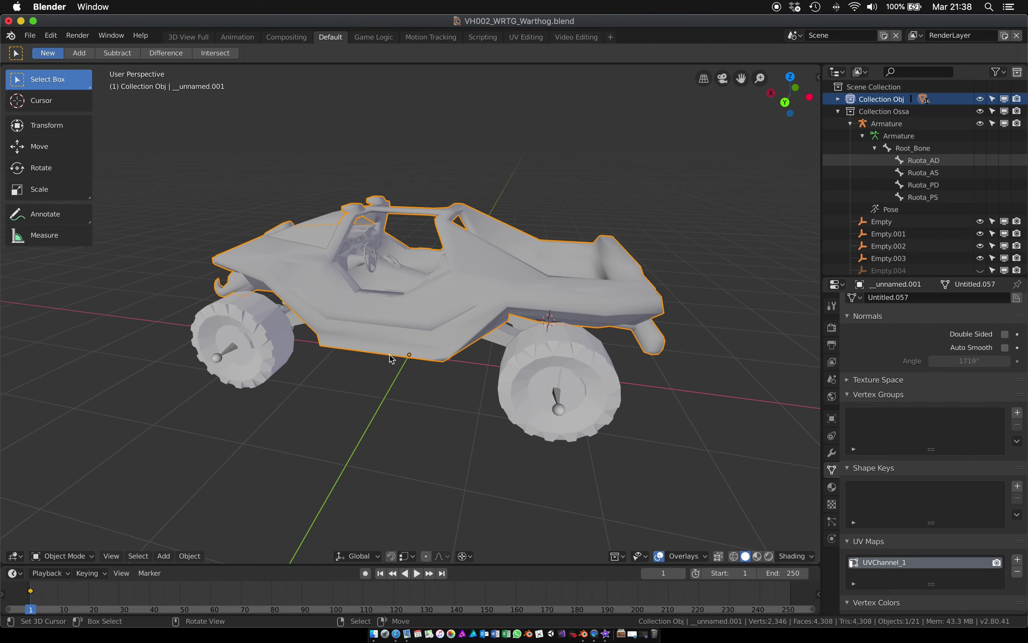
{"action": "key", "text": "alt"}
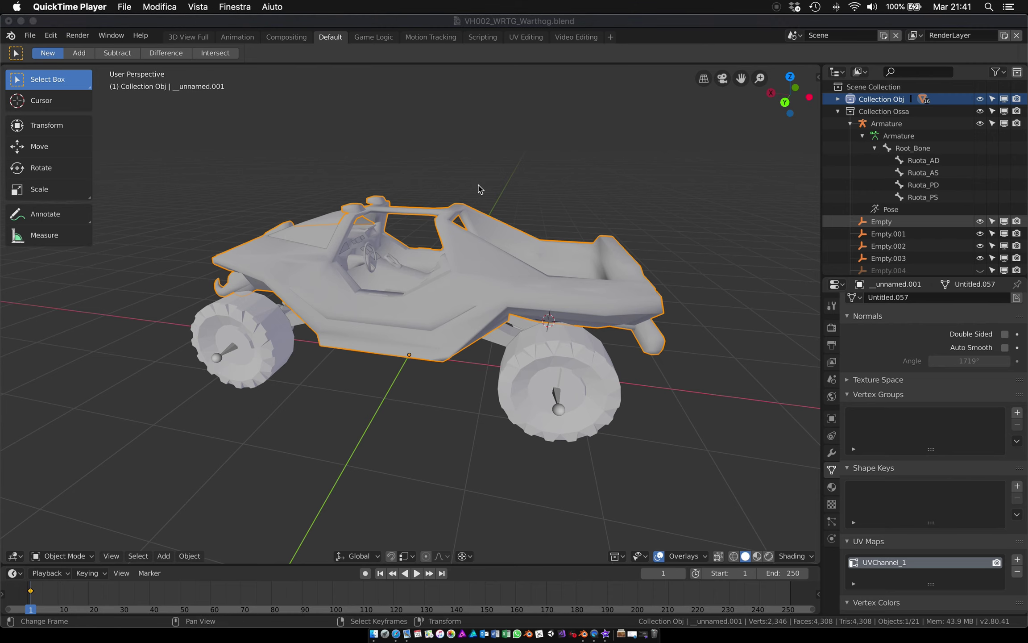
{"action": "left_click", "coordinate": [927, 415]}
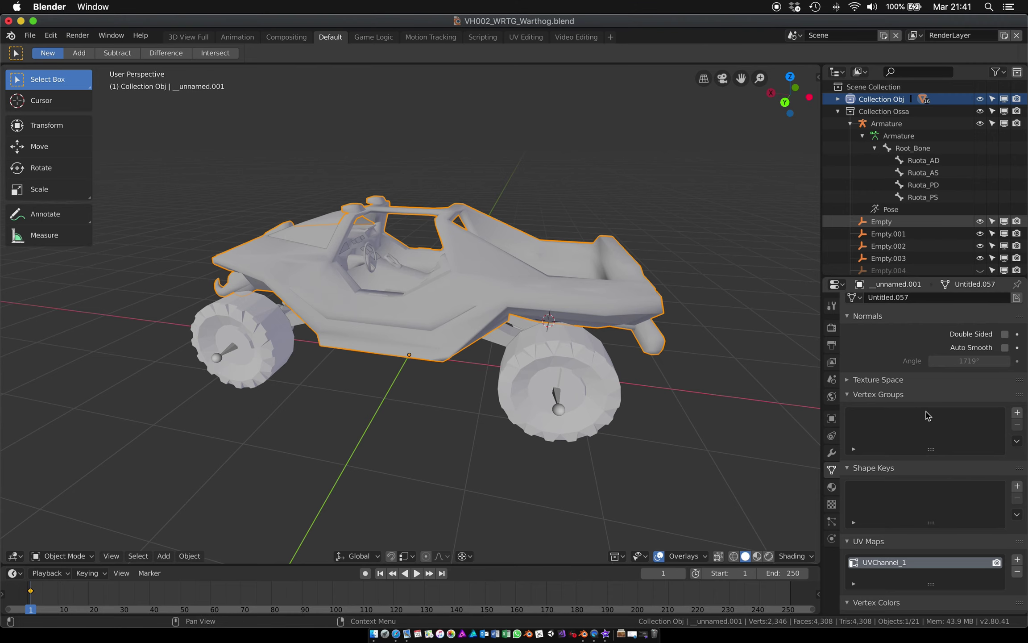
{"action": "middle_click_drag", "start_coordinate": [478, 271], "coordinate": [491, 271]}
- Add a new vertex group and select all Warthog body vertices in Edit Mode
{"action": "left_click", "coordinate": [1017, 412]}
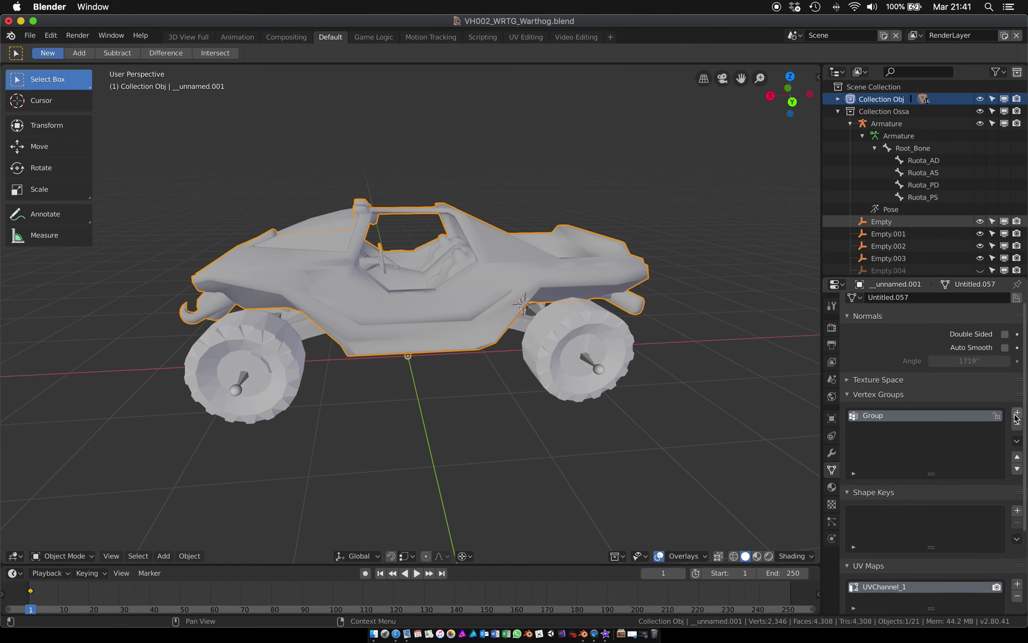
{"action": "middle_click_drag", "start_coordinate": [527, 364], "coordinate": [491, 346]}
{"action": "key", "text": "Tab"}
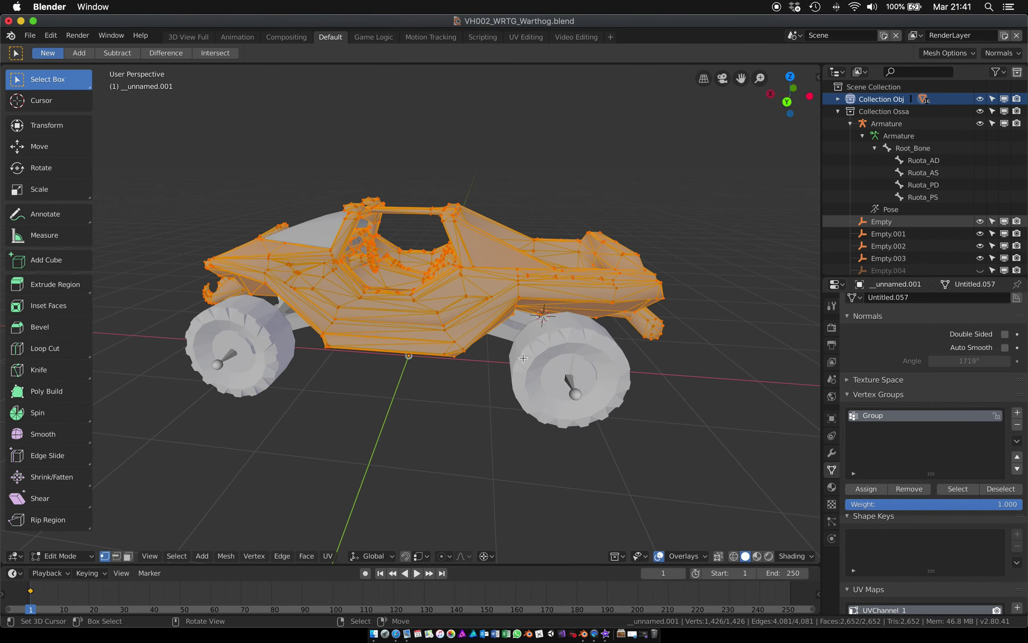
{"action": "key", "text": "alt+a"}
{"action": "key", "text": "a"}
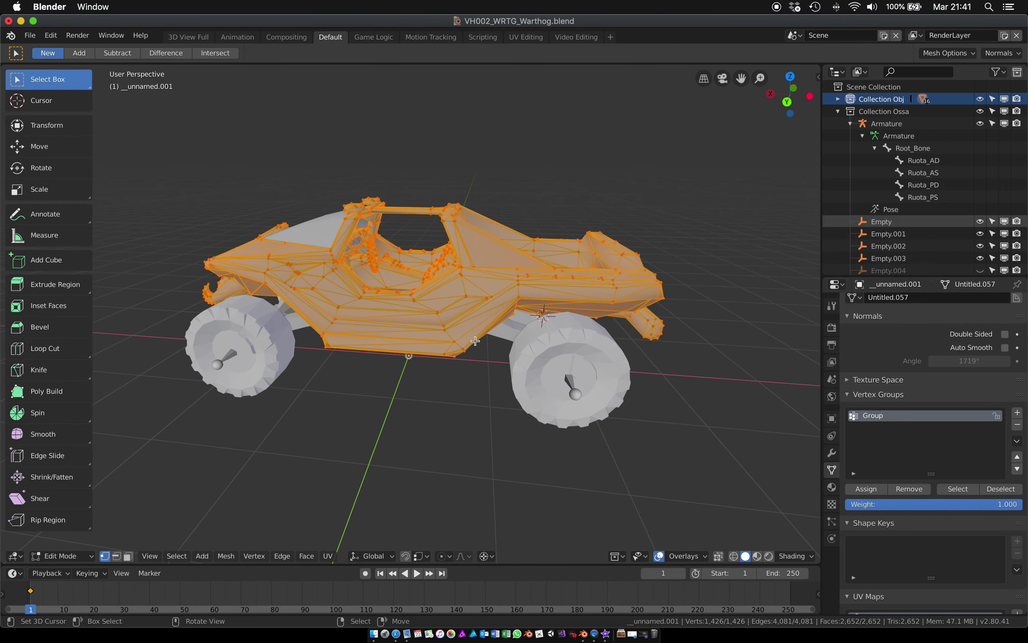
- Assign all body vertices to the new group and rename it Root_Bone
{"action": "scroll", "coordinate": [475, 341], "scroll_direction": "up", "scroll_amount": 2}
{"action": "scroll", "coordinate": [475, 341], "scroll_direction": "up", "scroll_amount": 2}
{"action": "scroll", "coordinate": [475, 341], "scroll_direction": "up", "scroll_amount": 2}
{"action": "scroll", "coordinate": [475, 341], "scroll_direction": "up", "scroll_amount": 2}
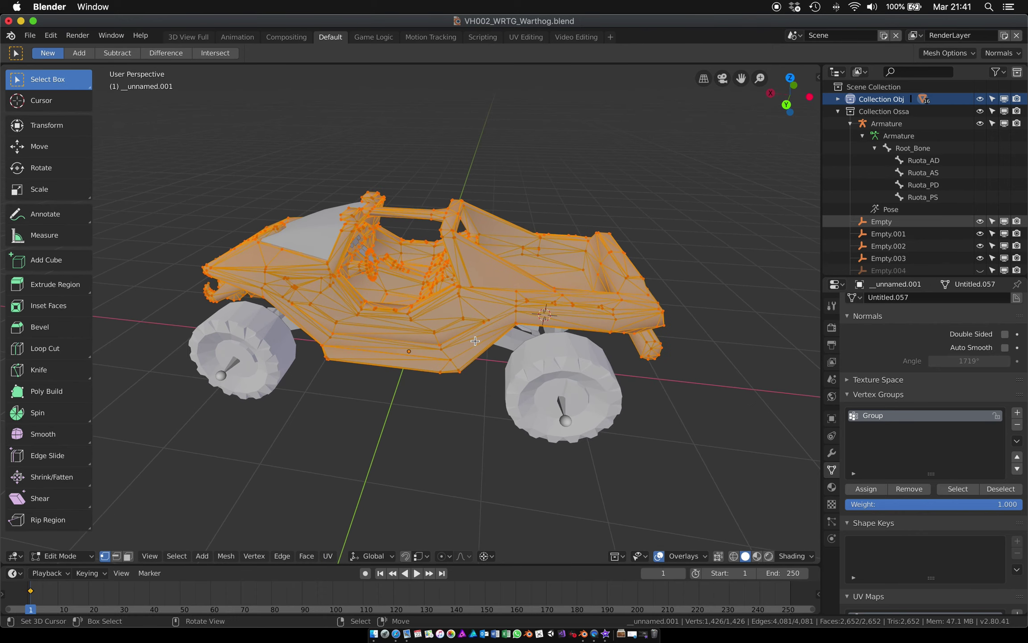
{"action": "left_click", "coordinate": [865, 491]}
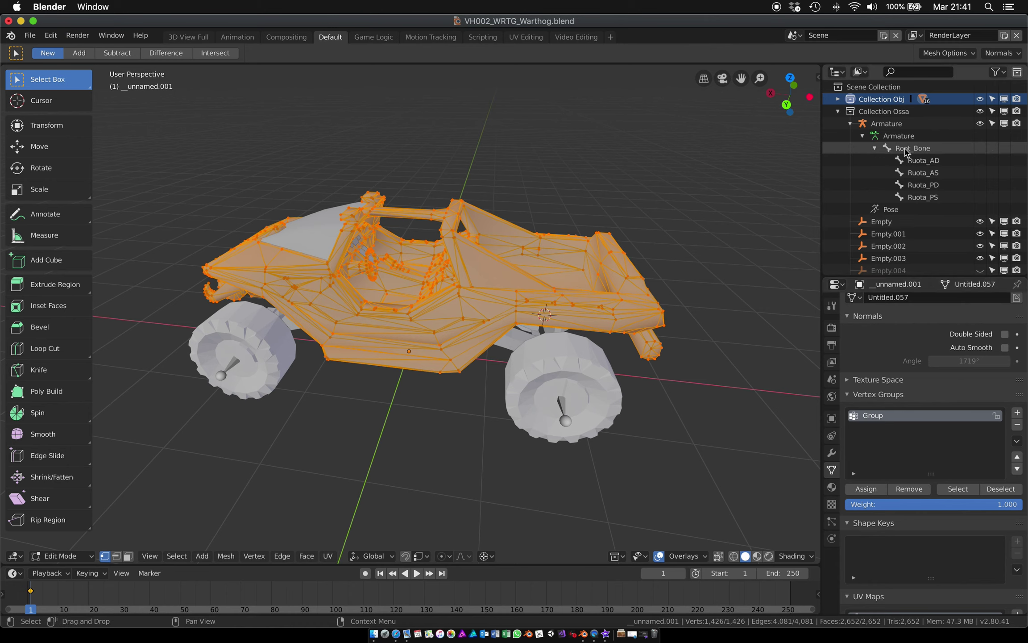
{"action": "double_click", "coordinate": [875, 417]}
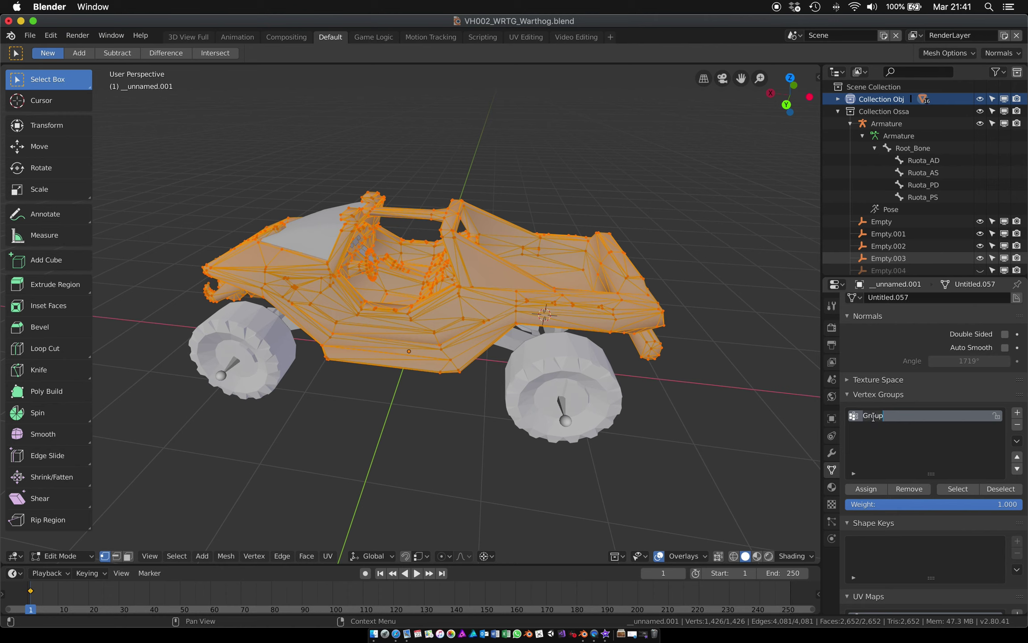
{"action": "type", "text": "Roo"}
{"action": "type", "text": "t_Bone"}
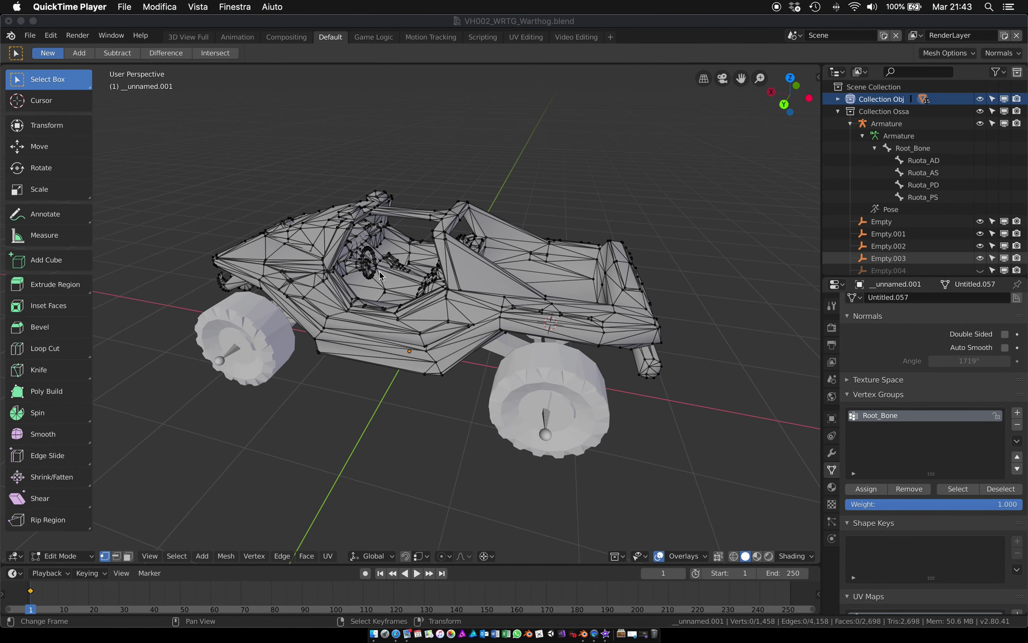
- Select the Root_Bone group's vertices to confirm it covers the whole body
{"action": "middle_click_drag", "start_coordinate": [380, 273], "coordinate": [348, 272]}
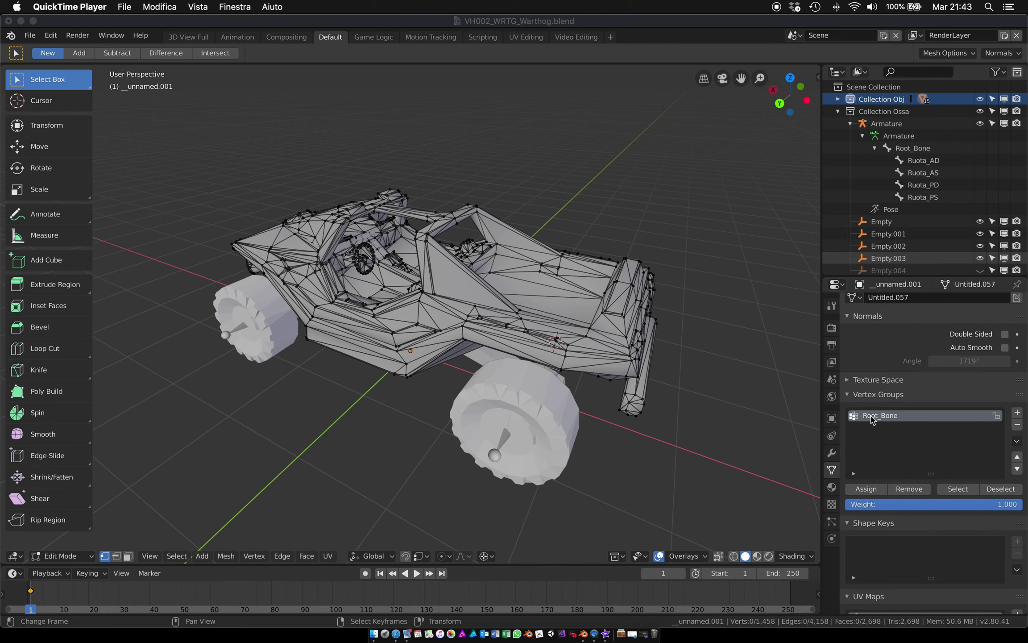
{"action": "left_click", "coordinate": [957, 491]}
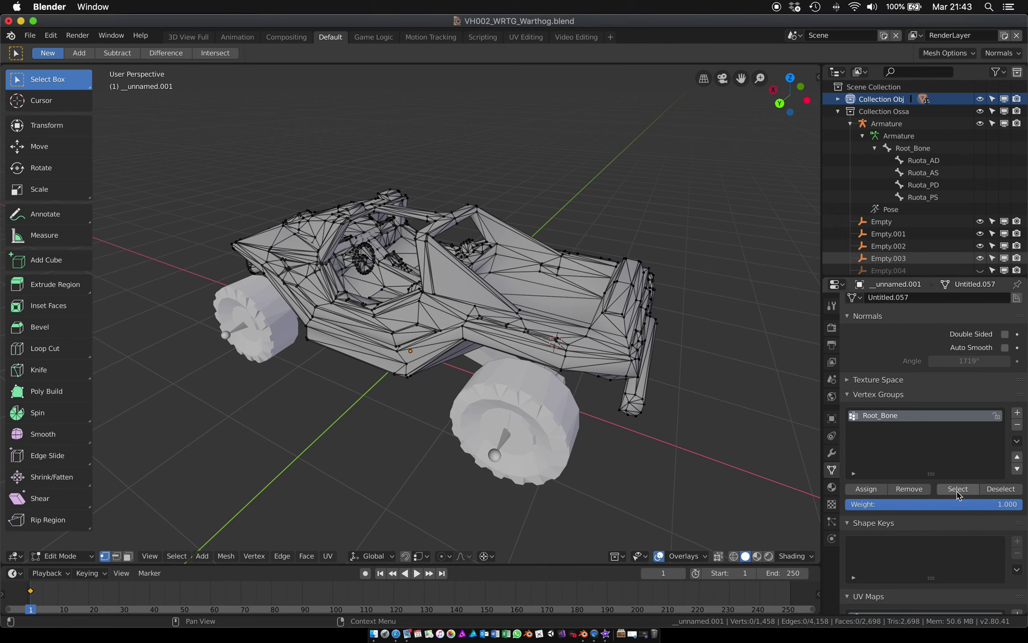
{"action": "left_click", "coordinate": [957, 491]}
{"action": "middle_click_drag", "start_coordinate": [631, 388], "coordinate": [632, 389]}
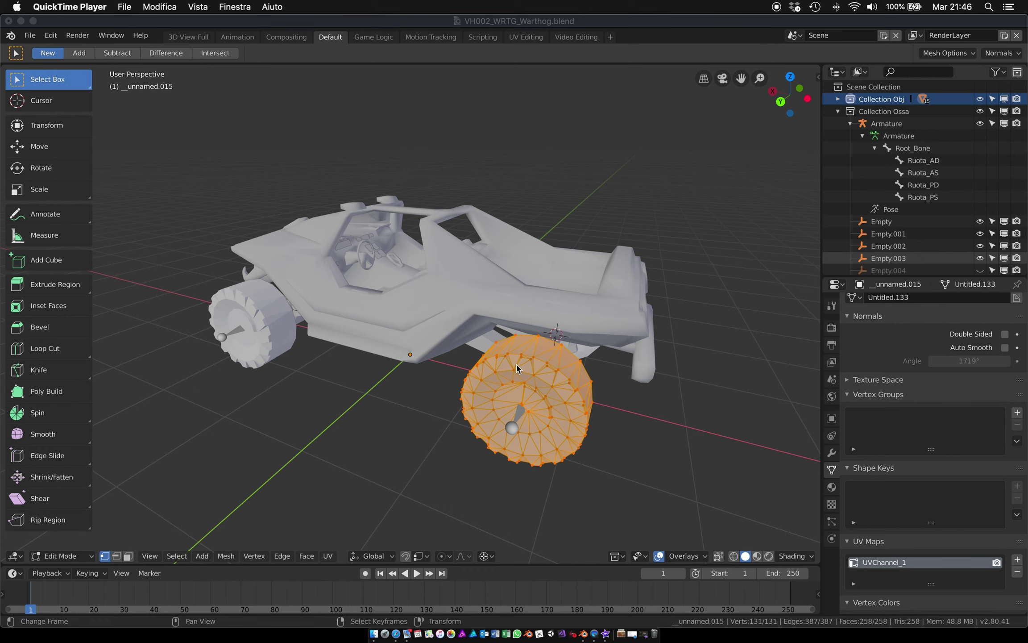
- Create vertex group Ruota_PS on the wheel and assign all its vertices to it
{"action": "middle_click_drag", "start_coordinate": [516, 369], "coordinate": [461, 437]}
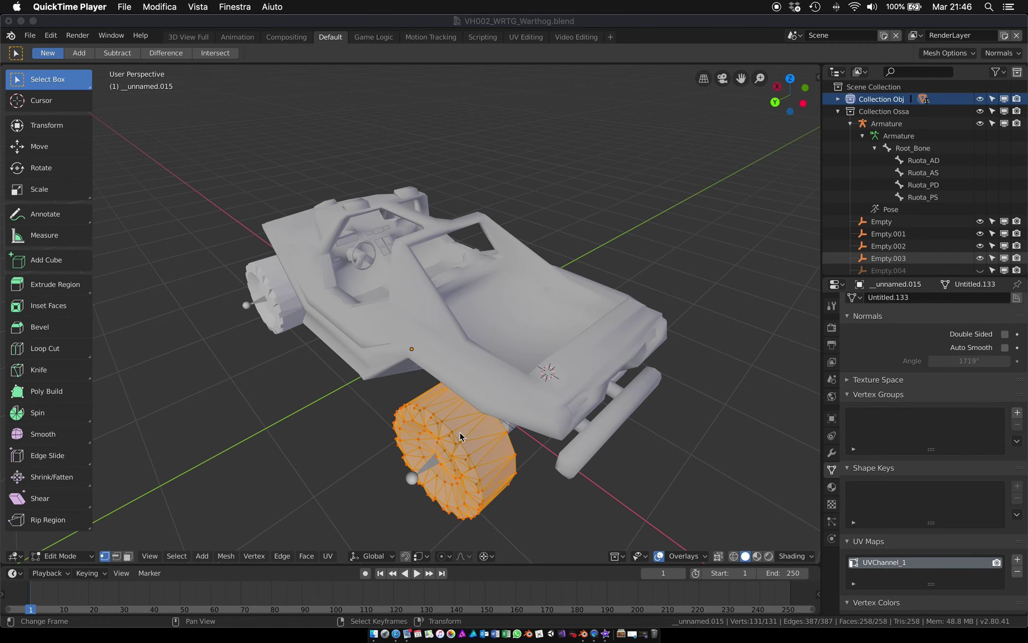
{"action": "left_click", "coordinate": [1017, 413]}
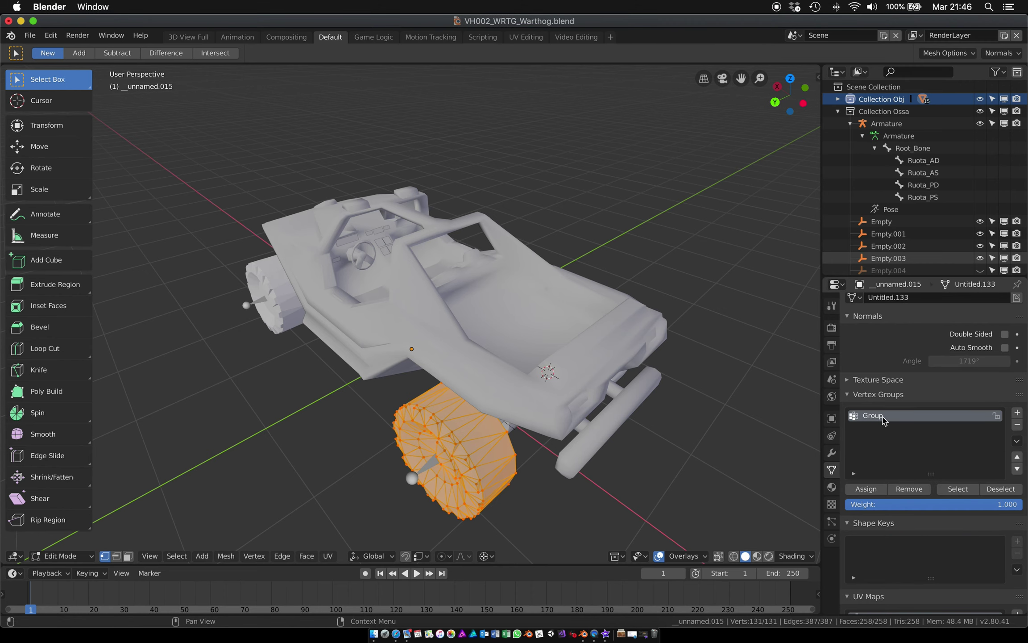
{"action": "double_click", "coordinate": [881, 416]}
{"action": "type", "text": "Ruot"}
{"action": "type", "text": "a_PS"}
{"action": "key", "text": "Return"}
{"action": "left_click", "coordinate": [873, 490]}
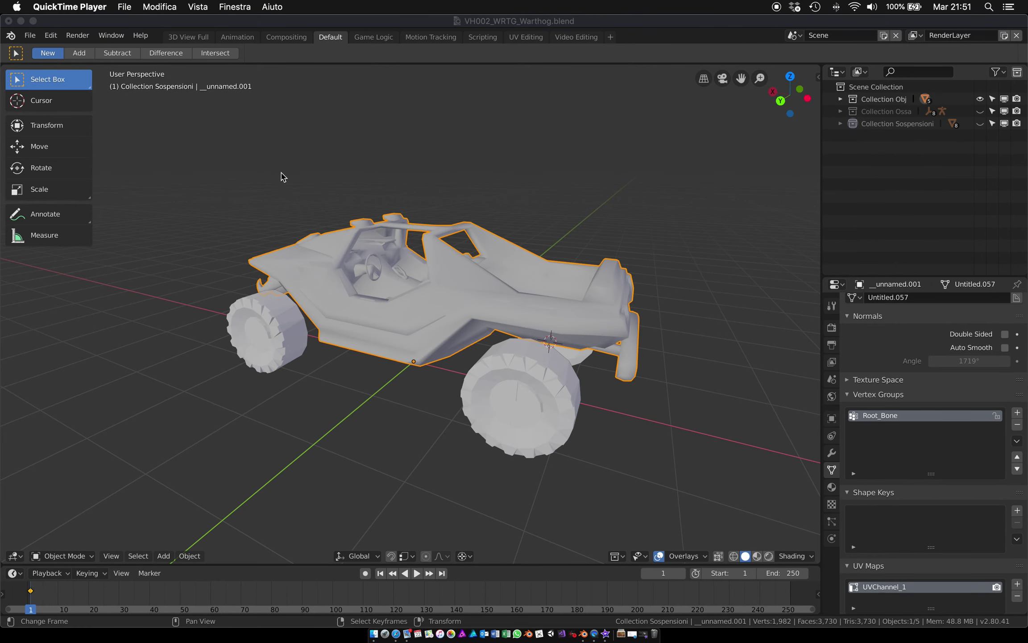
- Select all five vehicle objects, join them with Ctrl+J, and enter Edit Mode
{"action": "middle_click_drag", "start_coordinate": [314, 246], "coordinate": [312, 244]}
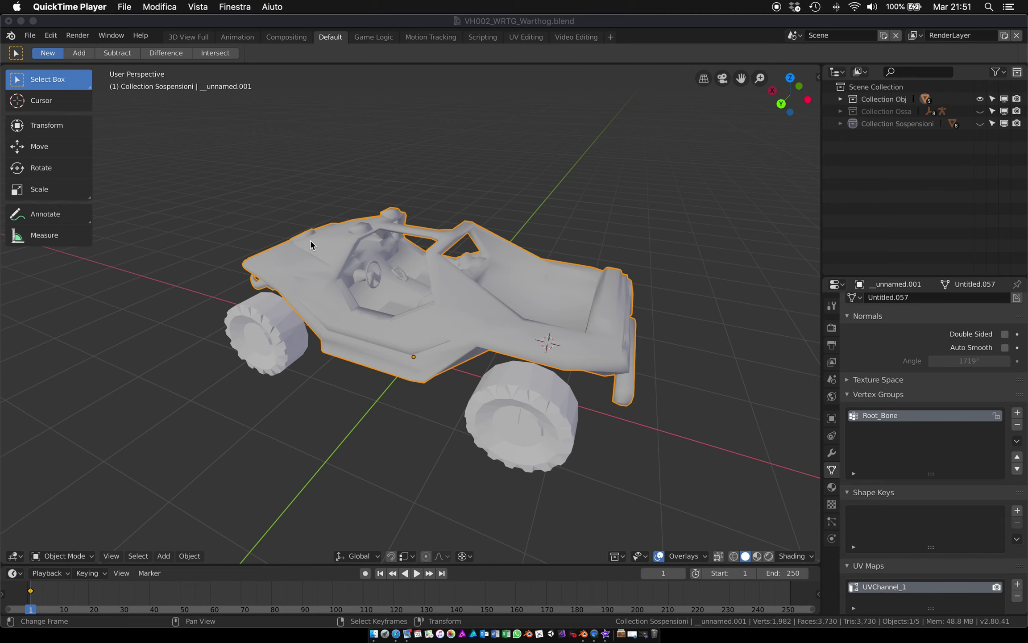
{"action": "middle_click_drag", "start_coordinate": [311, 244], "coordinate": [311, 244]}
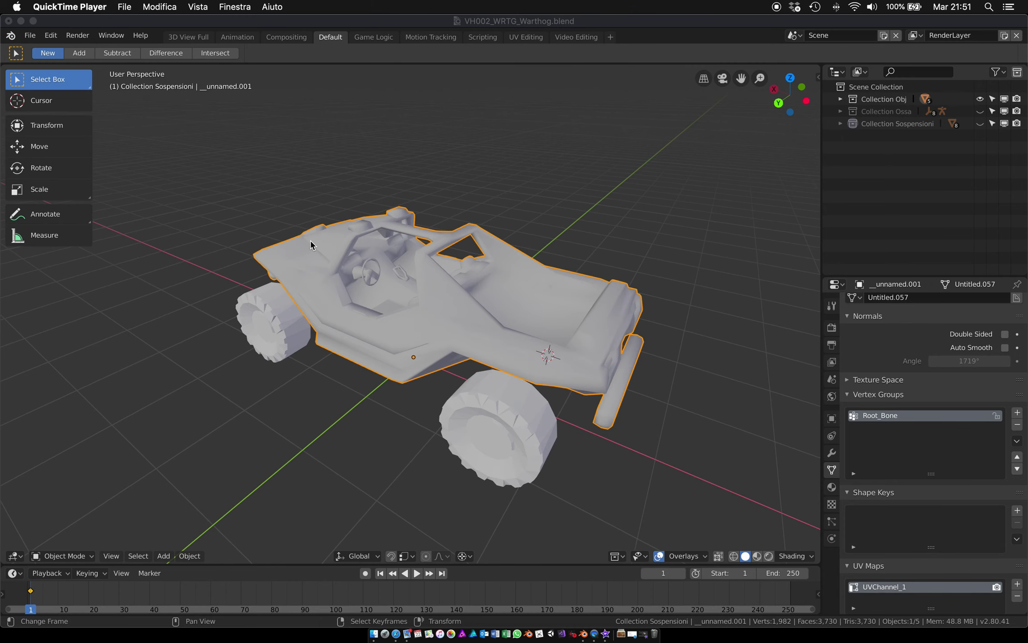
{"action": "left_click", "coordinate": [299, 302]}
{"action": "key", "text": "alt+a"}
{"action": "key", "text": "a"}
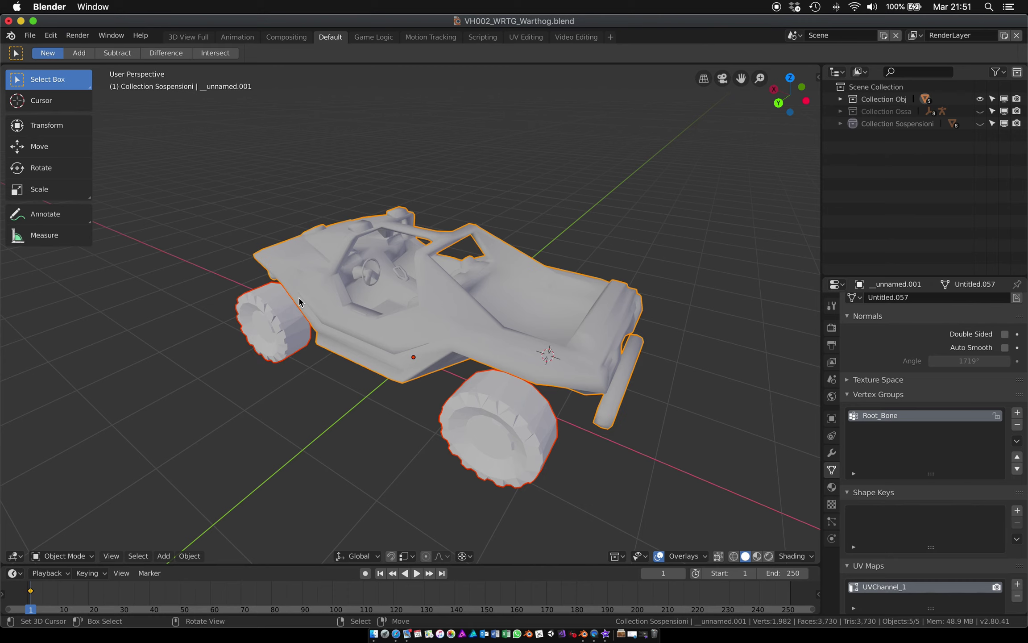
{"action": "middle_click_drag", "start_coordinate": [299, 302], "coordinate": [299, 302]}
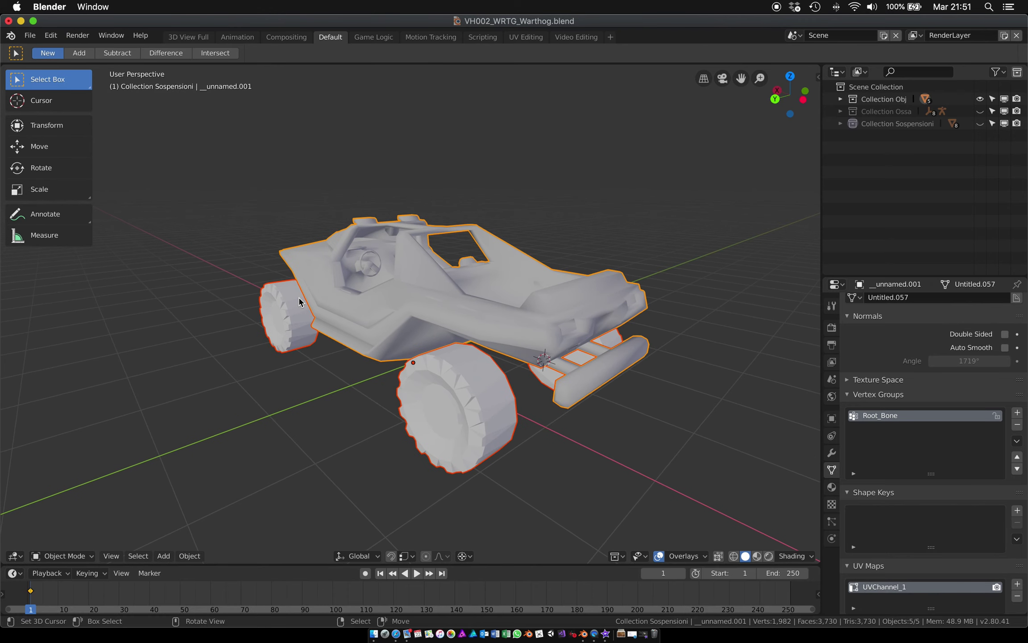
{"action": "key", "text": "ctrl+j"}
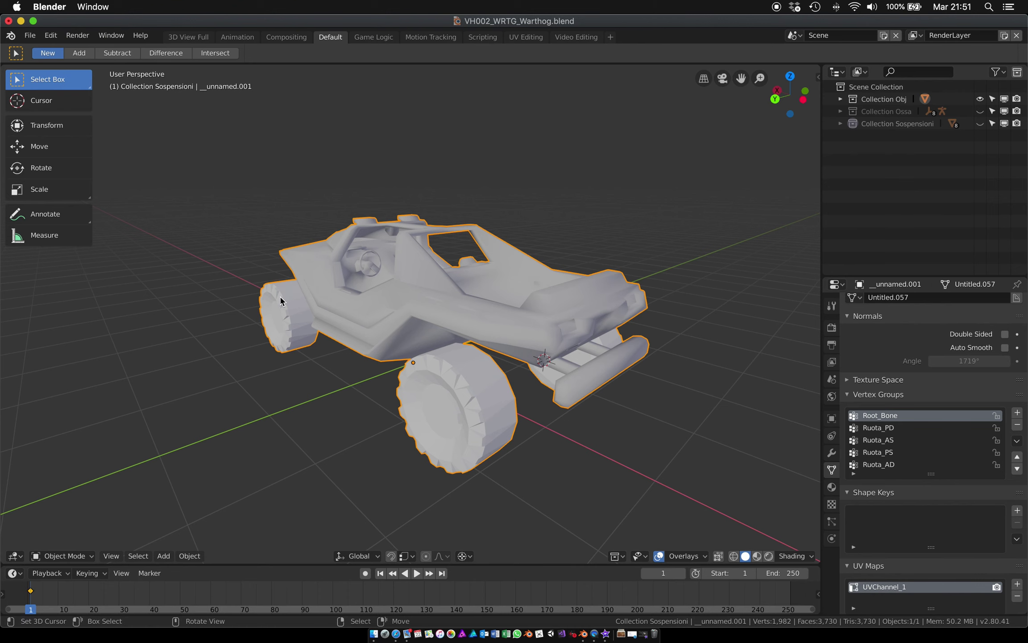
{"action": "middle_click_drag", "start_coordinate": [280, 301], "coordinate": [403, 307]}
{"action": "key", "text": "Tab"}
- Select the Root_Bone, then Ruota_PD, group vertices to check their coverage
{"action": "key", "text": "alt+a"}
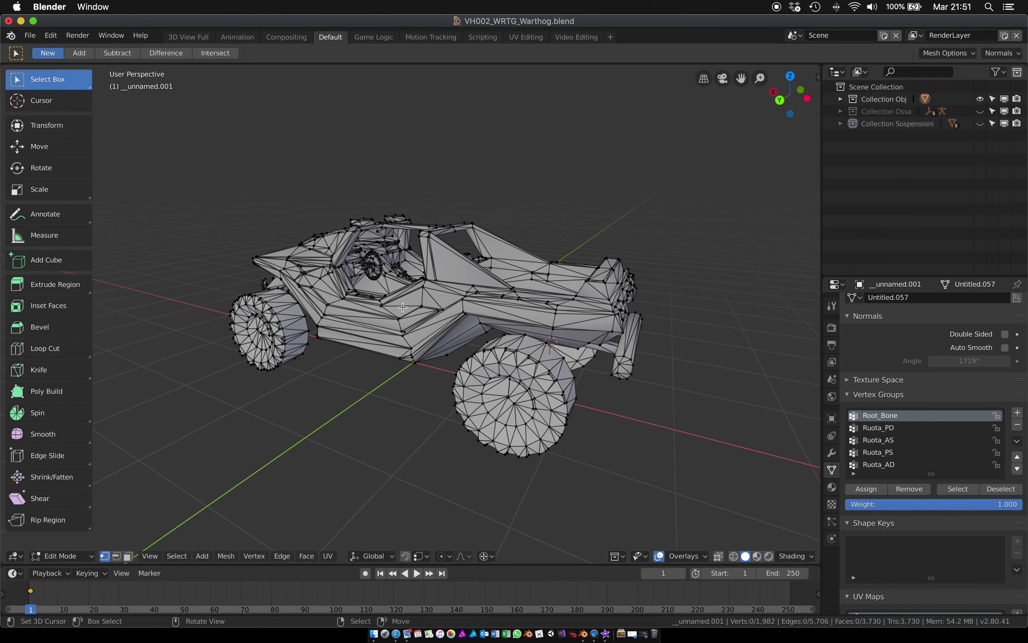
{"action": "scroll", "coordinate": [860, 441], "scroll_direction": "up", "scroll_amount": 1}
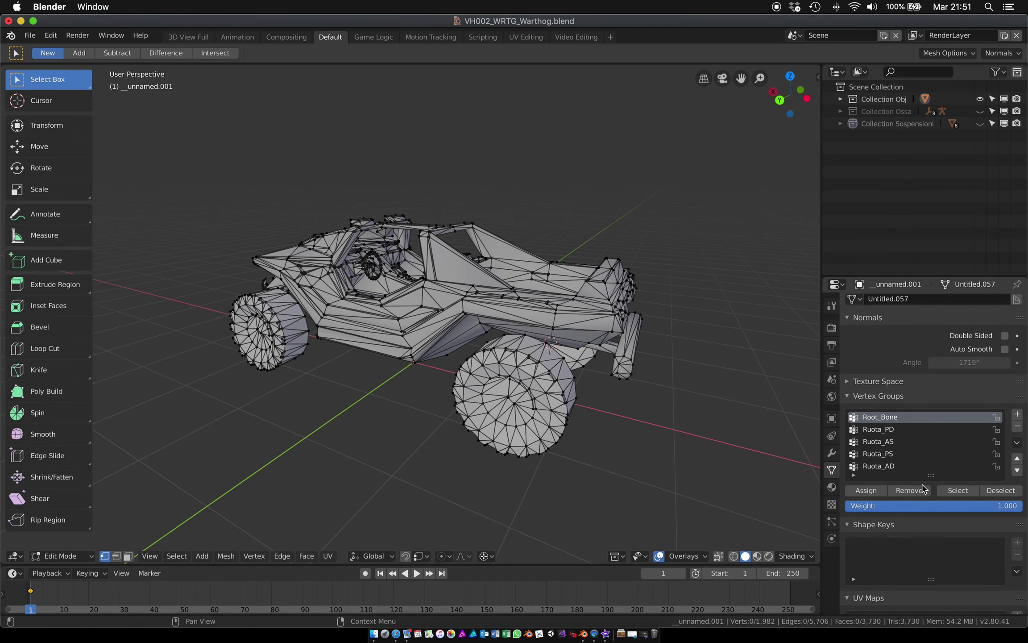
{"action": "left_click", "coordinate": [959, 490]}
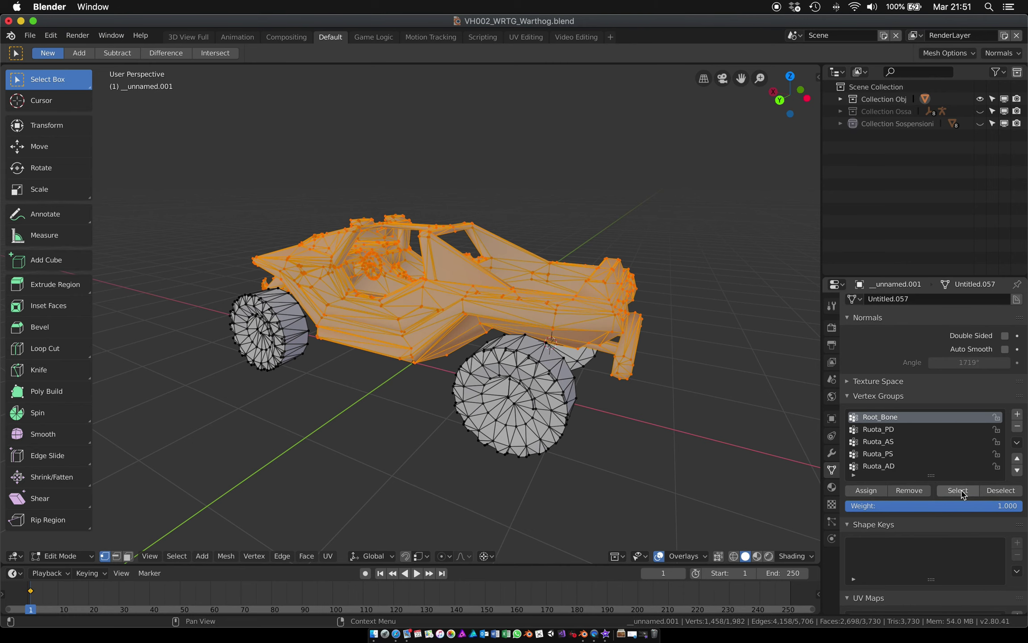
{"action": "key", "text": "alt+a"}
{"action": "left_click", "coordinate": [878, 429]}
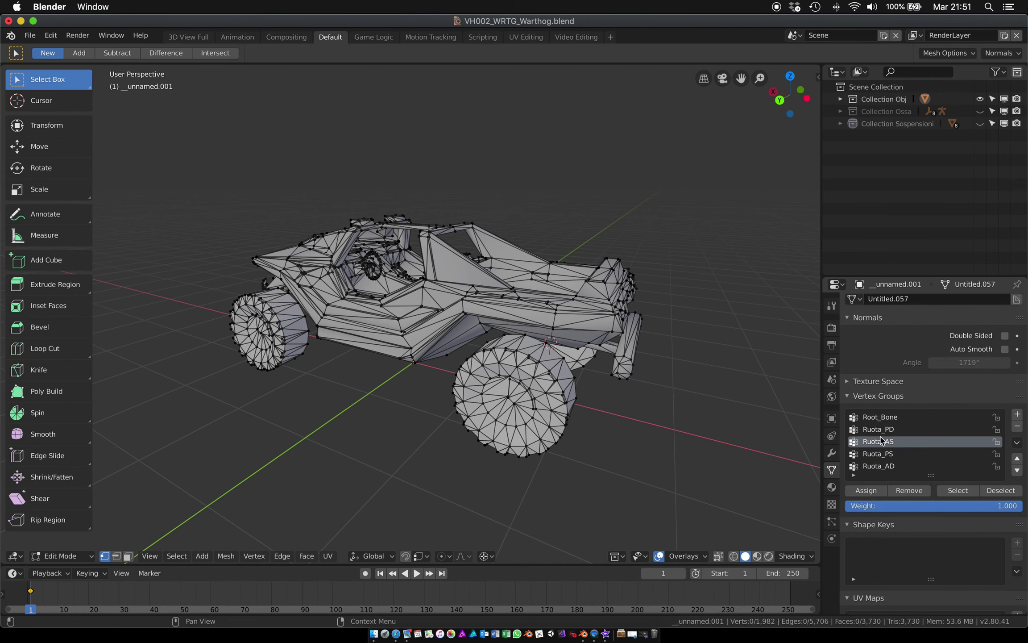
{"action": "left_click", "coordinate": [958, 490]}
- Check the Ruota_AS and Ruota_AD wheel selections, then return to Object Mode
{"action": "middle_click_drag", "start_coordinate": [580, 393], "coordinate": [554, 404]}
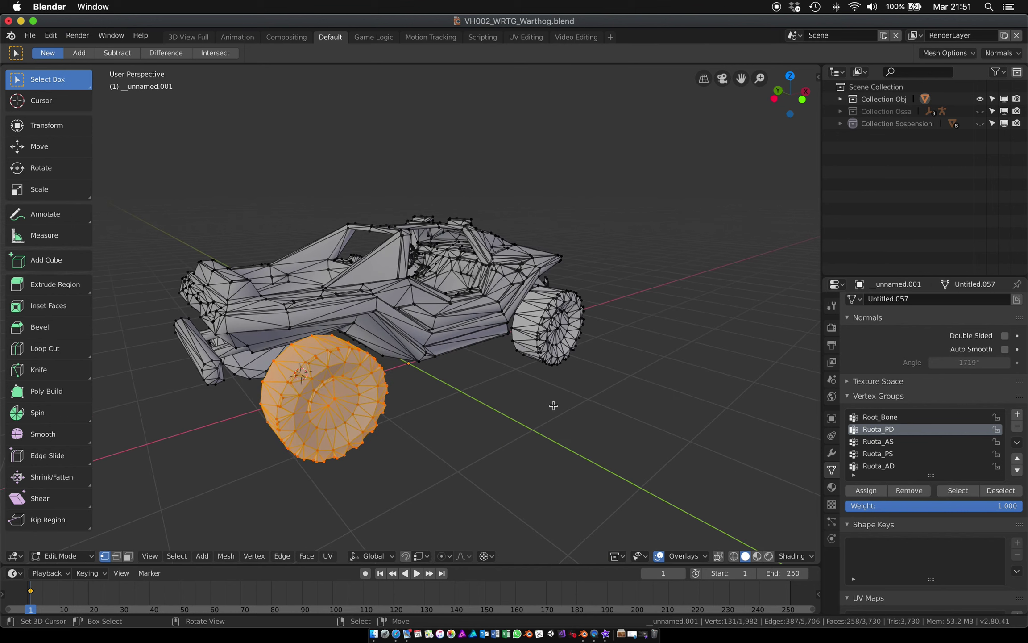
{"action": "key", "text": "alt+a"}
{"action": "left_click", "coordinate": [878, 441]}
{"action": "left_click", "coordinate": [958, 490]}
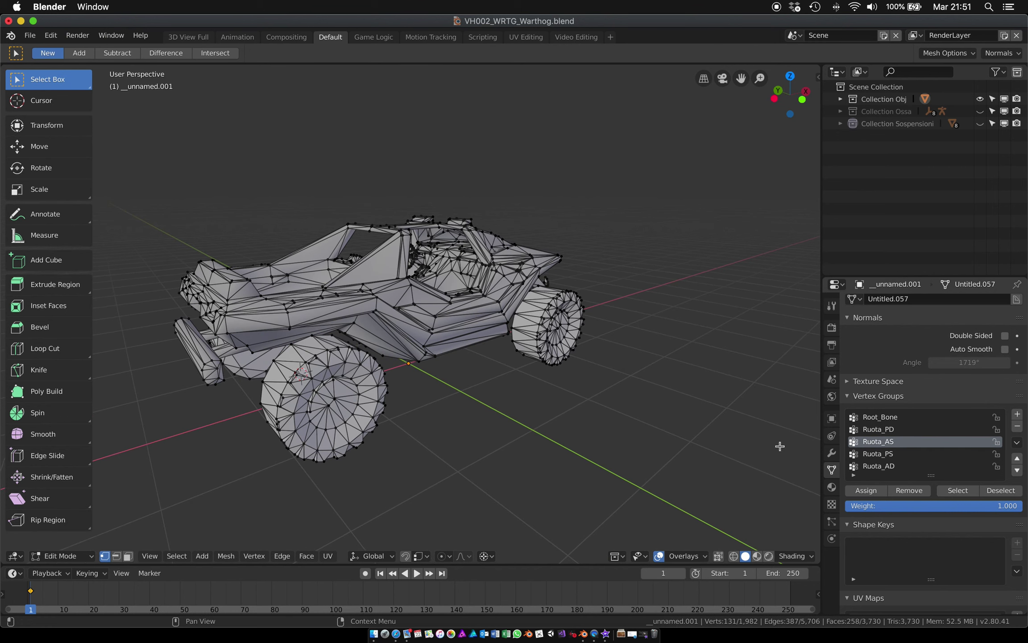
{"action": "middle_click_drag", "start_coordinate": [779, 445], "coordinate": [647, 447]}
{"action": "key", "text": "alt+a"}
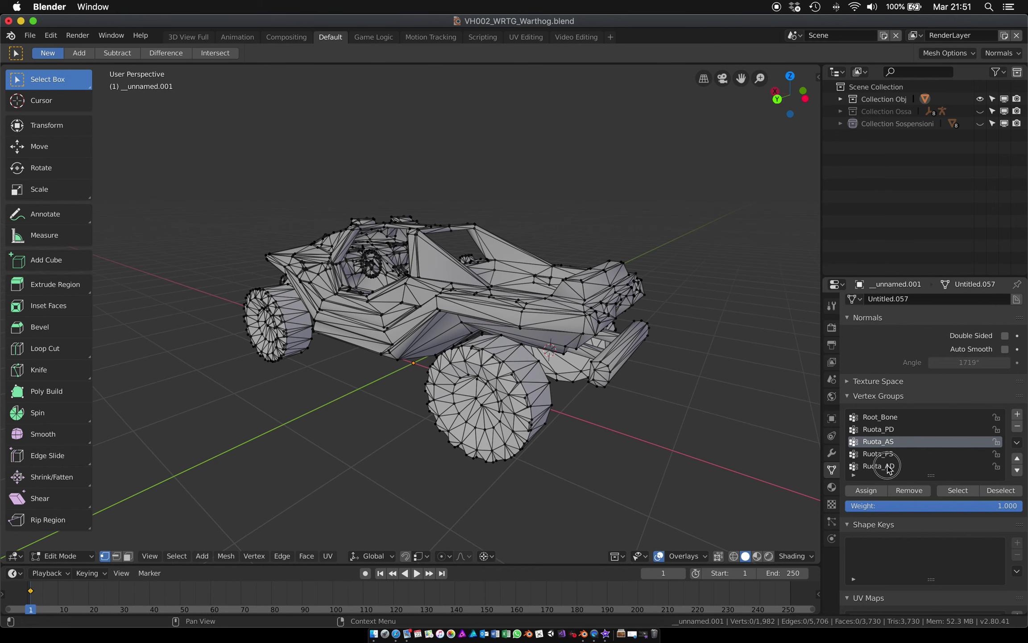
{"action": "left_click", "coordinate": [887, 466]}
{"action": "middle_click_drag", "start_coordinate": [571, 392], "coordinate": [446, 392]}
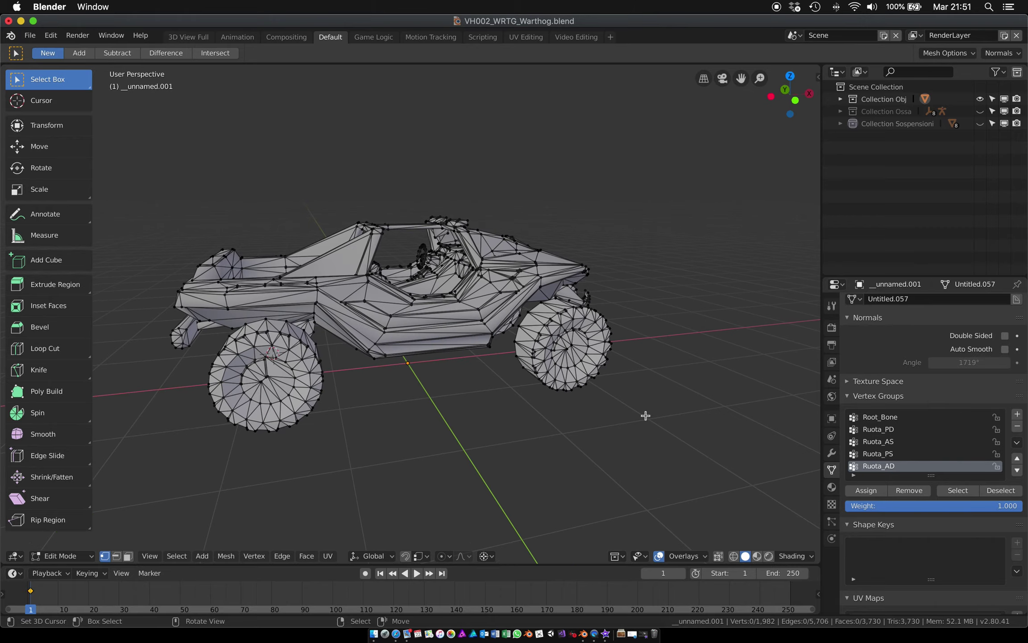
{"action": "left_click", "coordinate": [958, 490]}
{"action": "middle_click_drag", "start_coordinate": [557, 364], "coordinate": [557, 367]}
{"action": "key", "text": "Tab"}
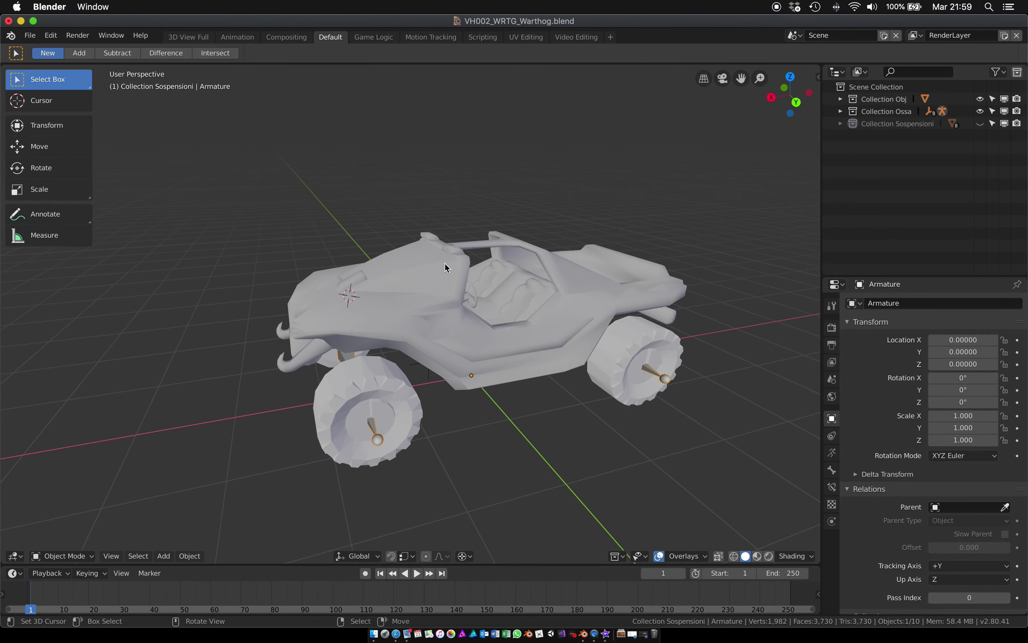
- Select the Warthog mesh, then the armature as active, and call up Ctrl+P parenting
{"action": "left_click", "coordinate": [504, 318]}
{"action": "scroll", "coordinate": [503, 318], "scroll_direction": "right", "scroll_amount": 5}
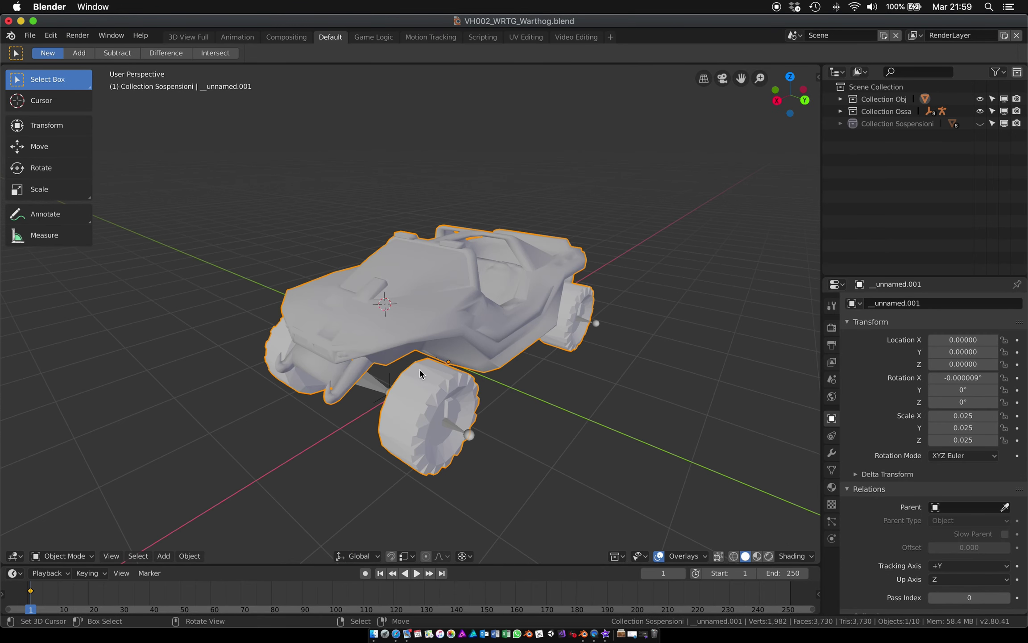
{"action": "left_click", "coordinate": [380, 383], "text": "shift"}
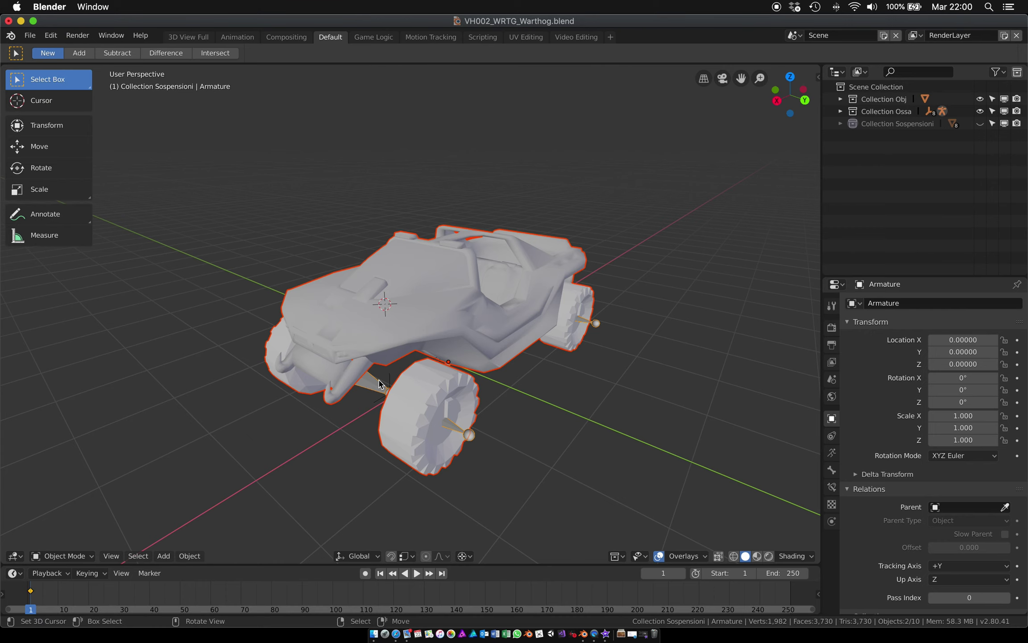
{"action": "scroll", "coordinate": [379, 384], "scroll_direction": "right", "scroll_amount": 3}
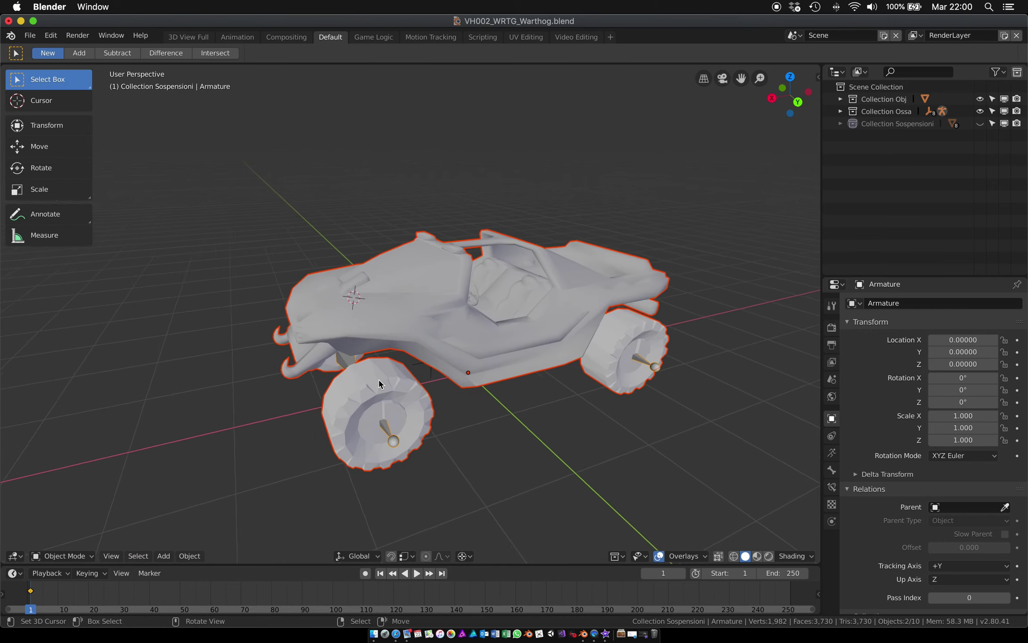
{"action": "scroll", "coordinate": [379, 384], "scroll_direction": "right", "scroll_amount": 3}
{"action": "scroll", "coordinate": [380, 383], "scroll_direction": "right", "scroll_amount": 3}
{"action": "scroll", "coordinate": [379, 384], "scroll_direction": "right", "scroll_amount": 3}
{"action": "scroll", "coordinate": [380, 384], "scroll_direction": "right", "scroll_amount": 3}
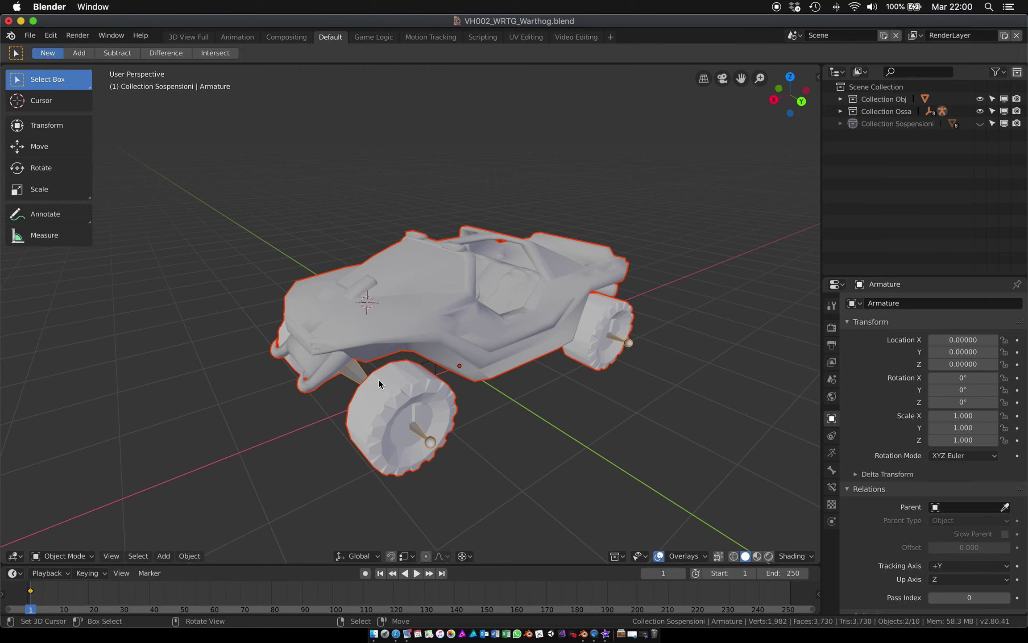
{"action": "key", "text": "ctrl+p"}
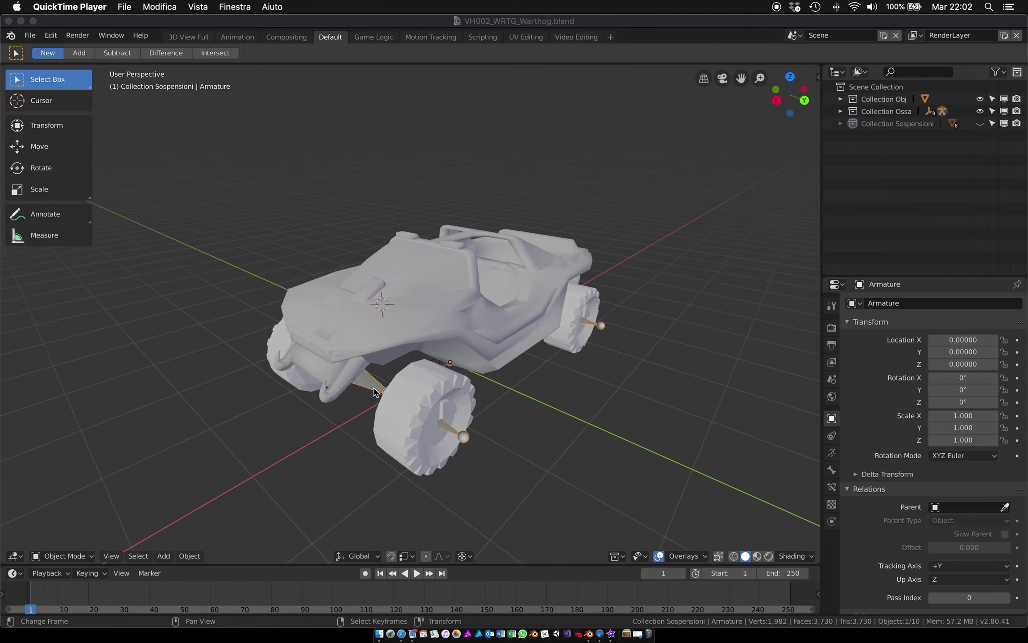
{"action": "left_click", "coordinate": [81, 561]}
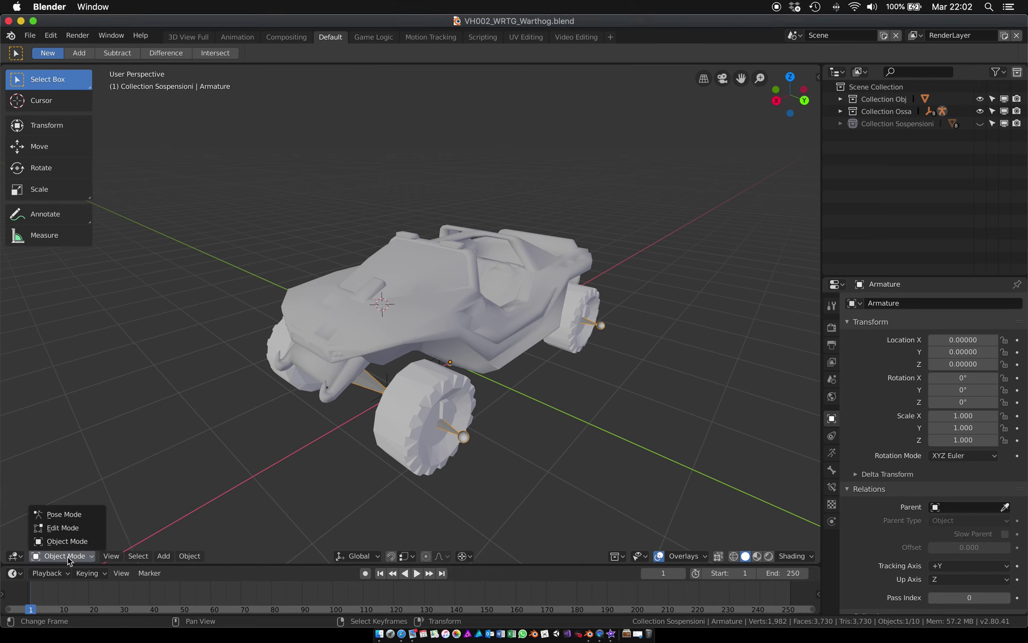
{"action": "left_click", "coordinate": [64, 514]}
{"action": "left_click", "coordinate": [442, 428]}
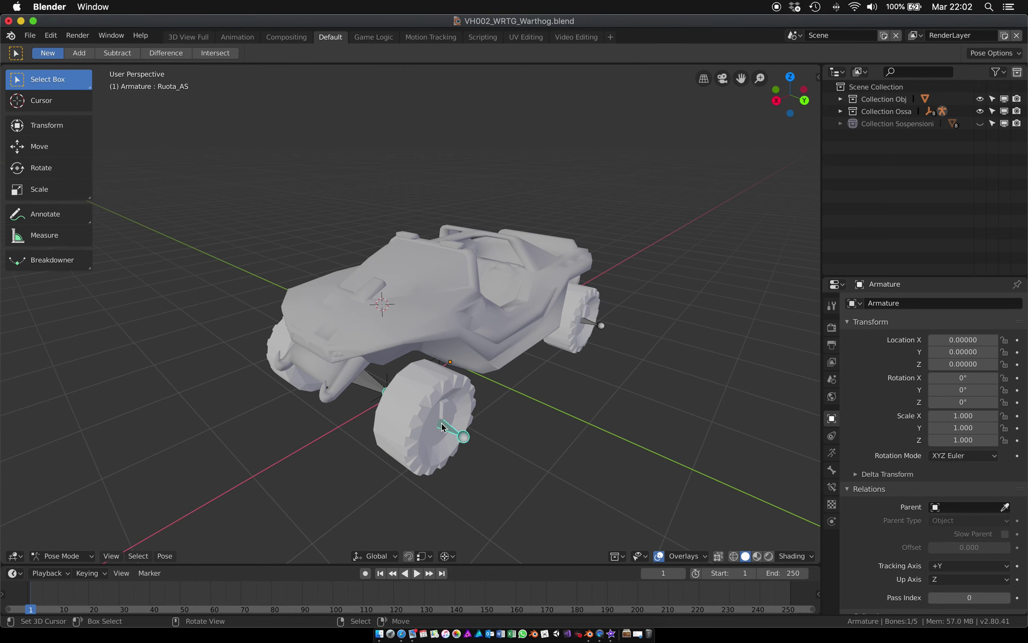
{"action": "key", "text": "g"}
{"action": "key", "text": "Escape"}
{"action": "left_click", "coordinate": [361, 388]}
{"action": "key", "text": "g"}
{"action": "key", "text": "Escape"}
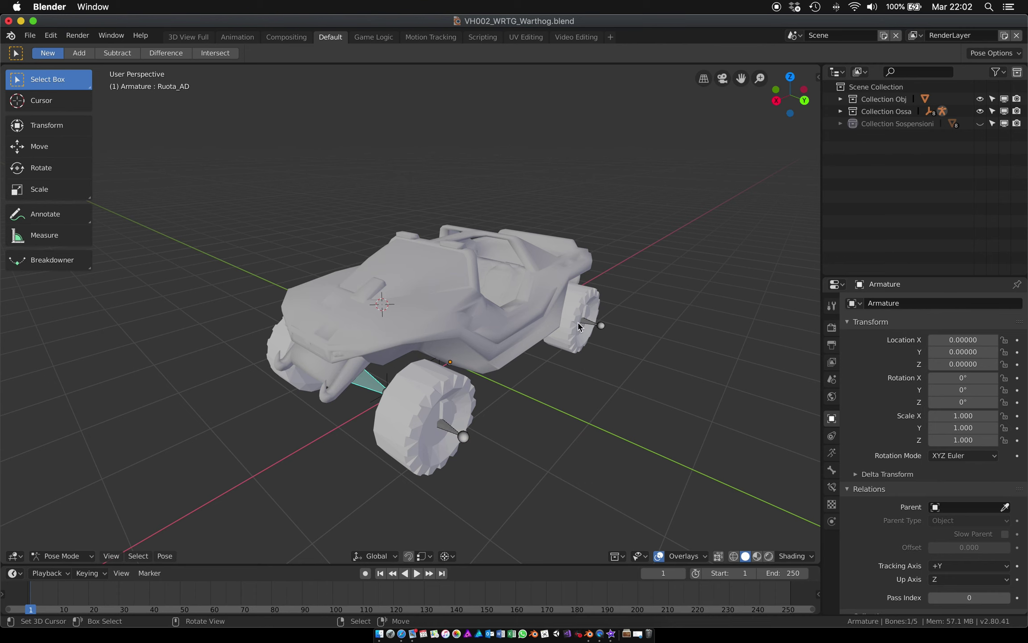
{"action": "left_click", "coordinate": [593, 326]}
{"action": "key", "text": "g"}
{"action": "key", "text": "Escape"}
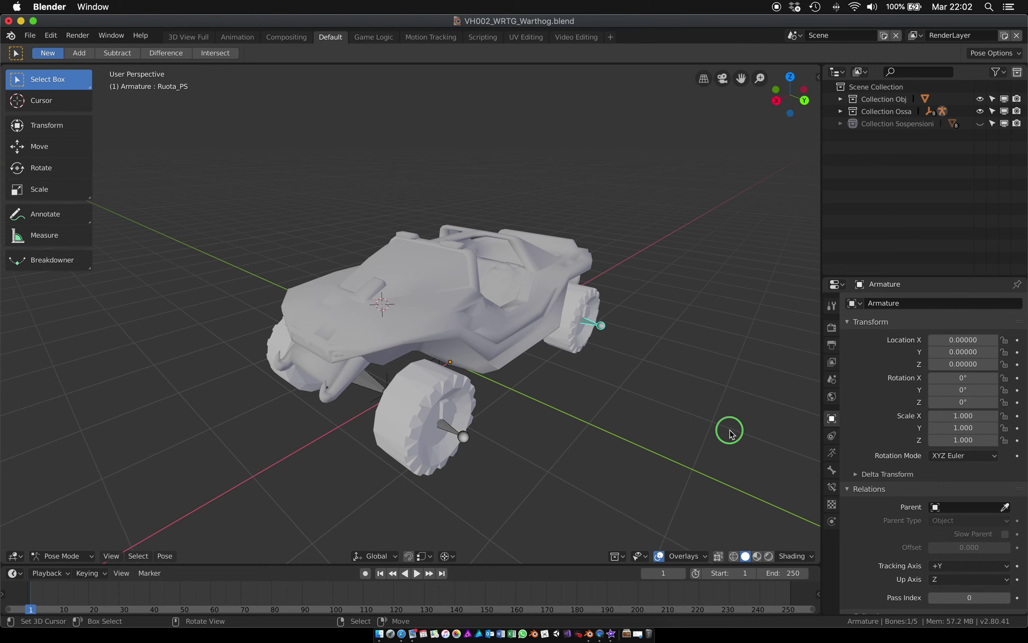
{"action": "left_click", "coordinate": [62, 555]}
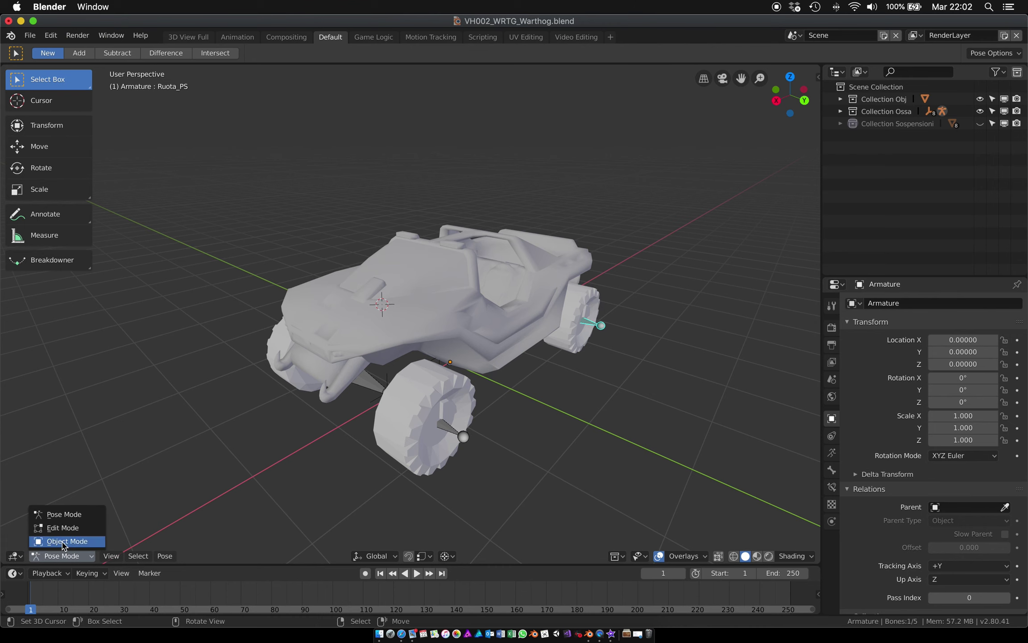
{"action": "left_click", "coordinate": [56, 542]}
{"action": "middle_click_drag", "start_coordinate": [399, 399], "coordinate": [408, 392]}
{"action": "left_click", "coordinate": [411, 389], "text": "shift"}
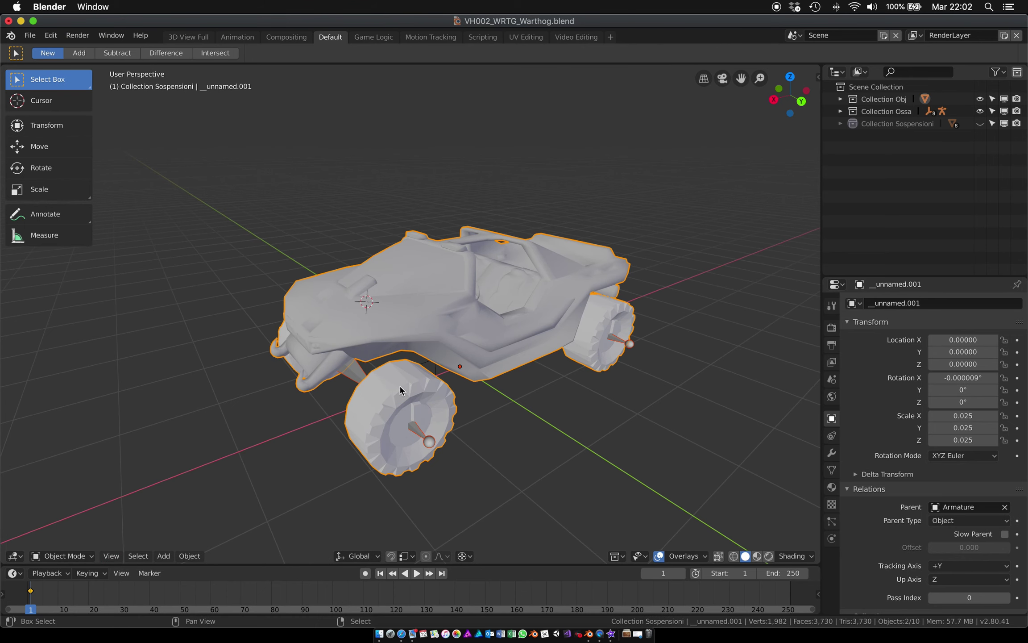